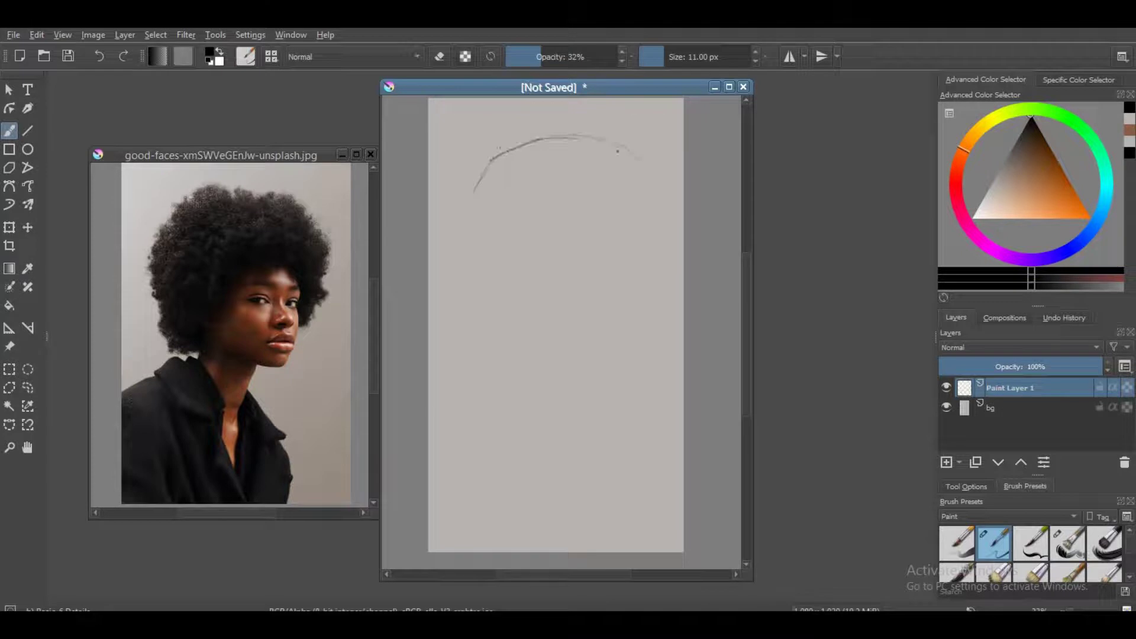
Sketch the rounded head outline, the ear circle and the jaw curve with the brush at 14% opacity
{"action": "key", "text": "o"}
{"action": "key", "text": "o"}
{"action": "mouse_move", "coordinate": [531, 263]}
{"action": "left_mouse_down"}
{"action": "mouse_move", "coordinate": [562, 259]}
{"action": "mouse_move", "coordinate": [547, 287]}
{"action": "left_mouse_up"}
{"action": "left_click_drag", "start_coordinate": [663, 254], "coordinate": [589, 350]}
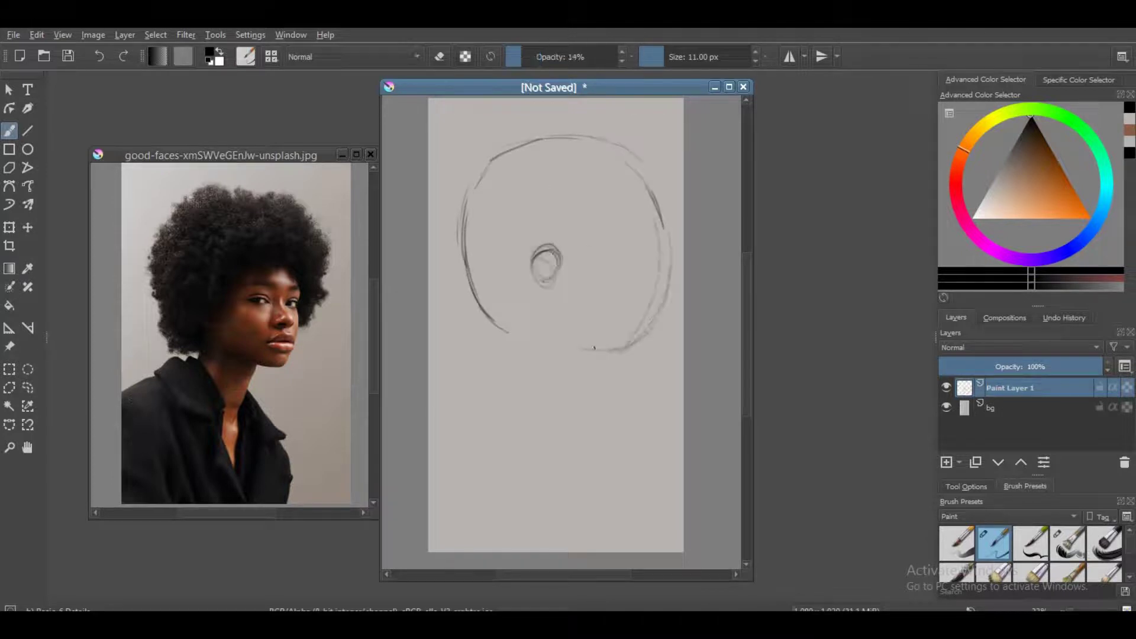
{"action": "left_click_drag", "start_coordinate": [549, 310], "coordinate": [648, 334]}
{"action": "left_click_drag", "start_coordinate": [664, 222], "coordinate": [641, 330]}
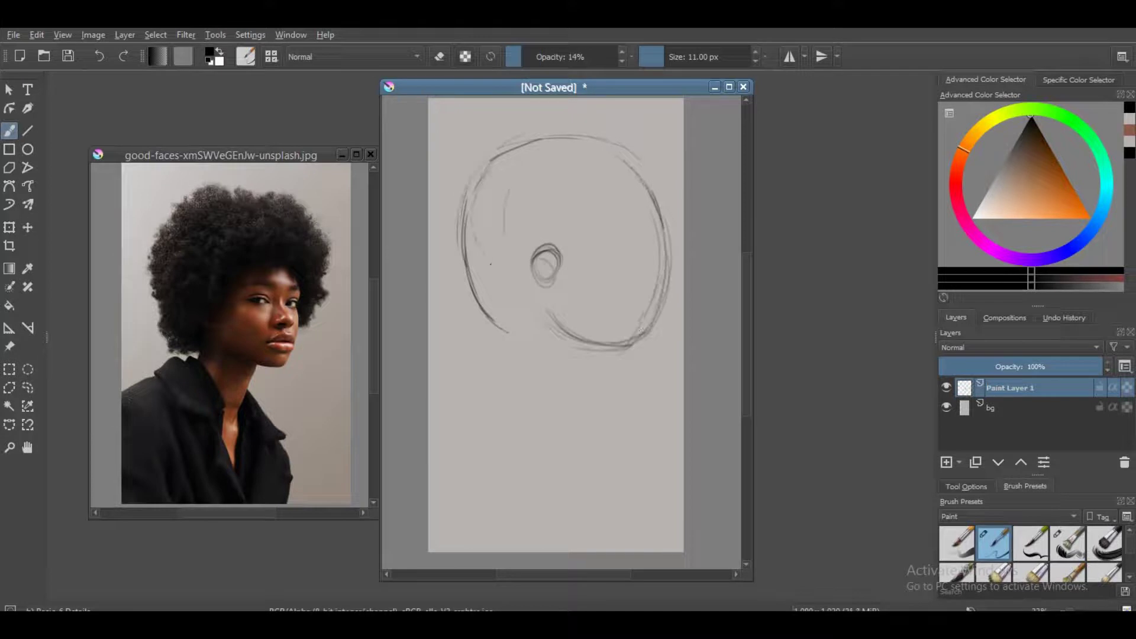
{"action": "left_click_drag", "start_coordinate": [646, 246], "coordinate": [624, 340]}
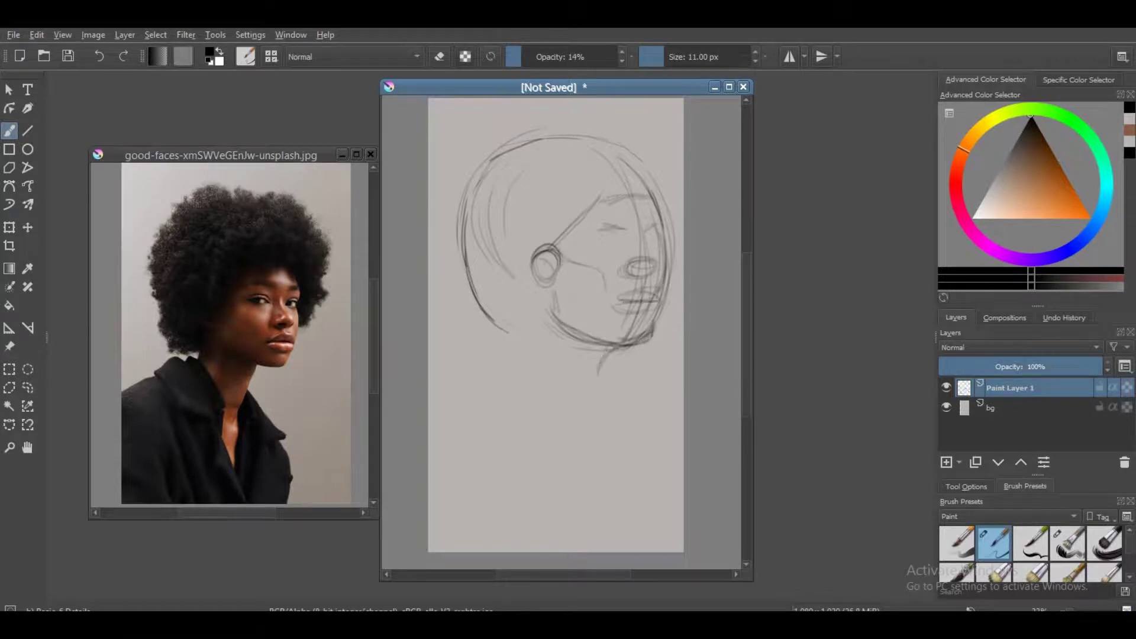
Mirror the canvas and the reference photo, and sketch the shoulder, V-shaped neckline, nape and outer hair contour
{"action": "key", "text": "m"}
{"action": "key", "text": "m"}
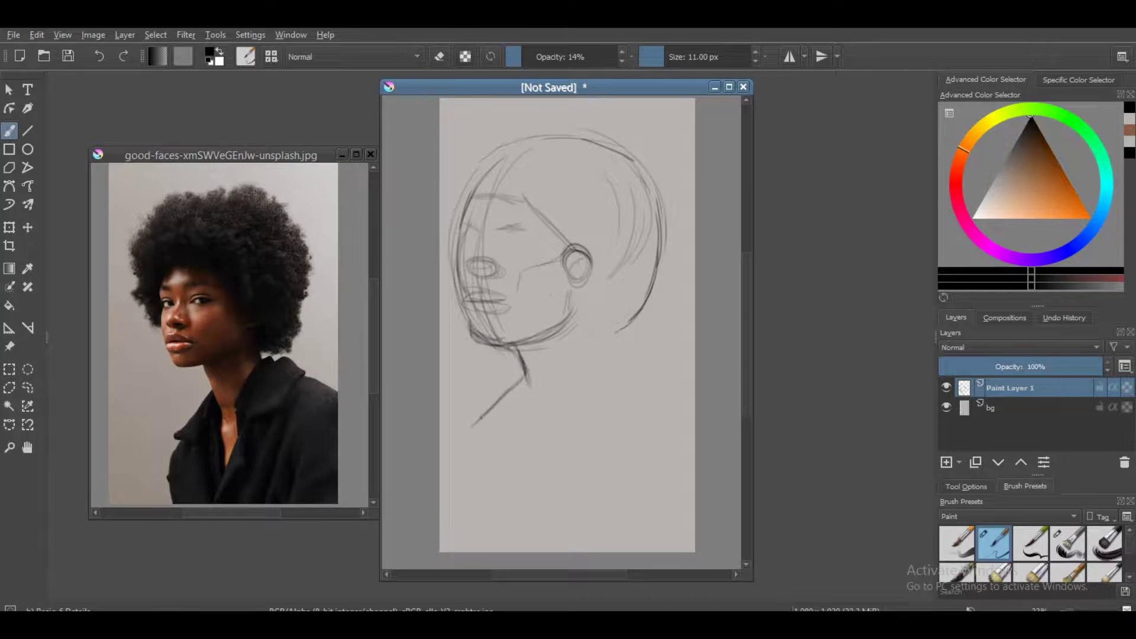
{"action": "left_click_drag", "start_coordinate": [485, 440], "coordinate": [468, 536]}
{"action": "left_click_drag", "start_coordinate": [525, 382], "coordinate": [557, 471]}
{"action": "mouse_move", "coordinate": [559, 467]}
{"action": "left_mouse_down"}
{"action": "mouse_move", "coordinate": [577, 378]}
{"action": "mouse_move", "coordinate": [627, 335]}
{"action": "left_mouse_up"}
{"action": "left_click_drag", "start_coordinate": [583, 320], "coordinate": [592, 358]}
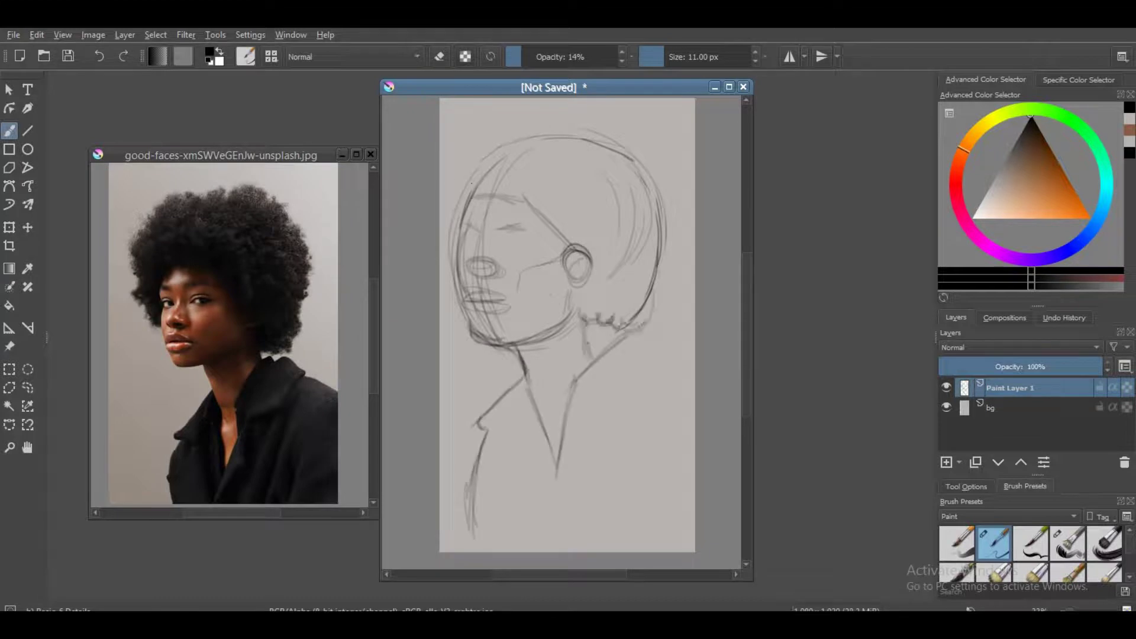
{"action": "left_click_drag", "start_coordinate": [495, 142], "coordinate": [663, 187]}
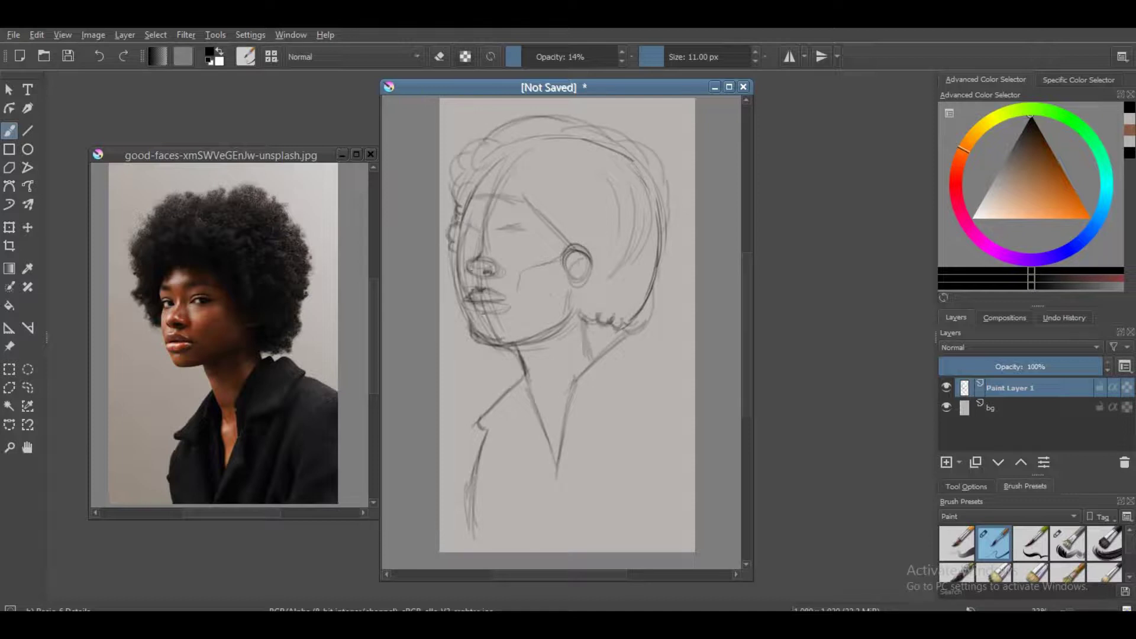
Darken the V-shaped neckline, clean up around the neck with the eraser, and shade the nape below the hair
{"action": "left_click_drag", "start_coordinate": [550, 450], "coordinate": [553, 465]}
{"action": "key", "text": "e"}
{"action": "key", "text": "e"}
{"action": "left_click_drag", "start_coordinate": [591, 340], "coordinate": [572, 359]}
{"action": "key", "text": "e"}
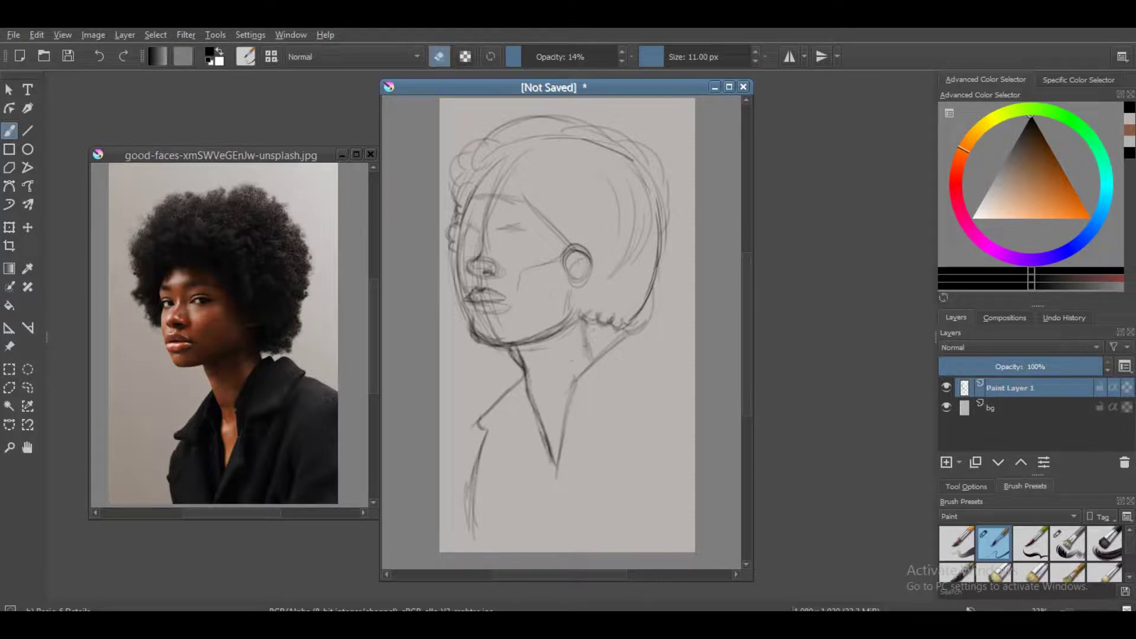
{"action": "key", "text": "e"}
{"action": "left_click_drag", "start_coordinate": [587, 320], "coordinate": [591, 354]}
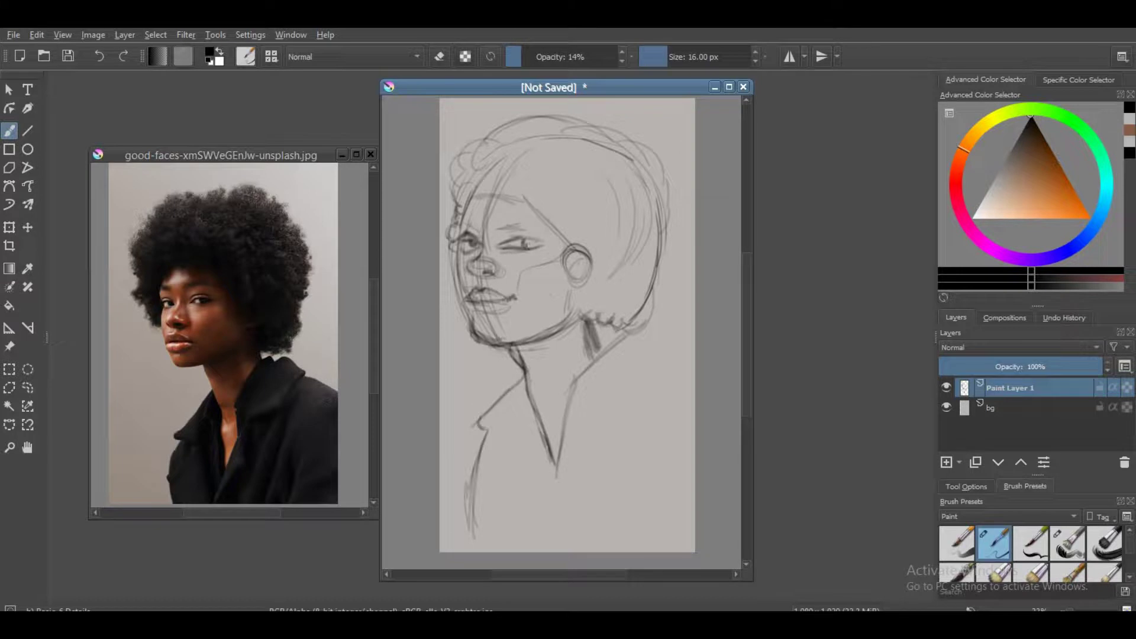
Sketch the coat's lapel, front opening and outer sleeve line, refining them with a 9 px brush at 35% opacity
{"action": "mouse_move", "coordinate": [636, 346]}
{"action": "left_mouse_down"}
{"action": "mouse_move", "coordinate": [609, 441]}
{"action": "mouse_move", "coordinate": [571, 418]}
{"action": "mouse_move", "coordinate": [621, 402]}
{"action": "mouse_move", "coordinate": [587, 431]}
{"action": "left_mouse_up"}
{"action": "key", "text": "e"}
{"action": "key", "text": "e"}
{"action": "key", "text": "e"}
{"action": "key", "text": "e"}
{"action": "key", "text": "o"}
{"action": "key", "text": "o"}
{"action": "key", "text": "bracketleft"}
{"action": "key", "text": "bracketleft"}
{"action": "key", "text": "bracketleft"}
{"action": "key", "text": "bracketleft"}
{"action": "left_click_drag", "start_coordinate": [582, 408], "coordinate": [551, 529]}
{"action": "left_click_drag", "start_coordinate": [689, 364], "coordinate": [654, 459]}
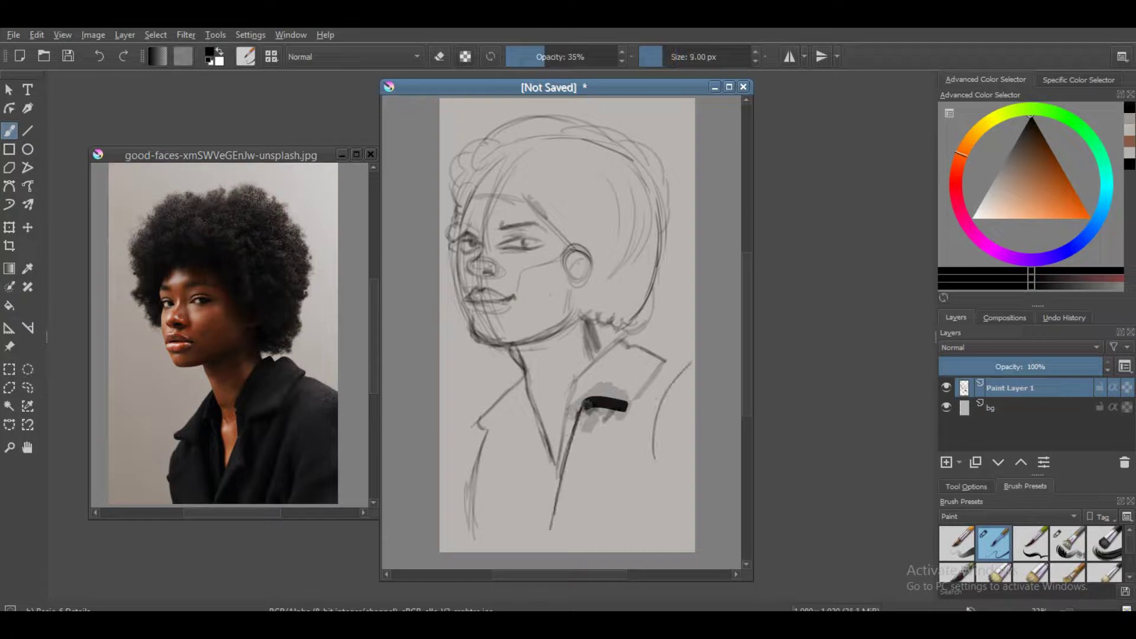
Scale the whole sketch down about its centre, and draw the coat's sleeve lines inside the canvas
{"action": "key", "text": "ctrl+t"}
{"action": "left_click_drag", "start_coordinate": [693, 541], "coordinate": [659, 481]}
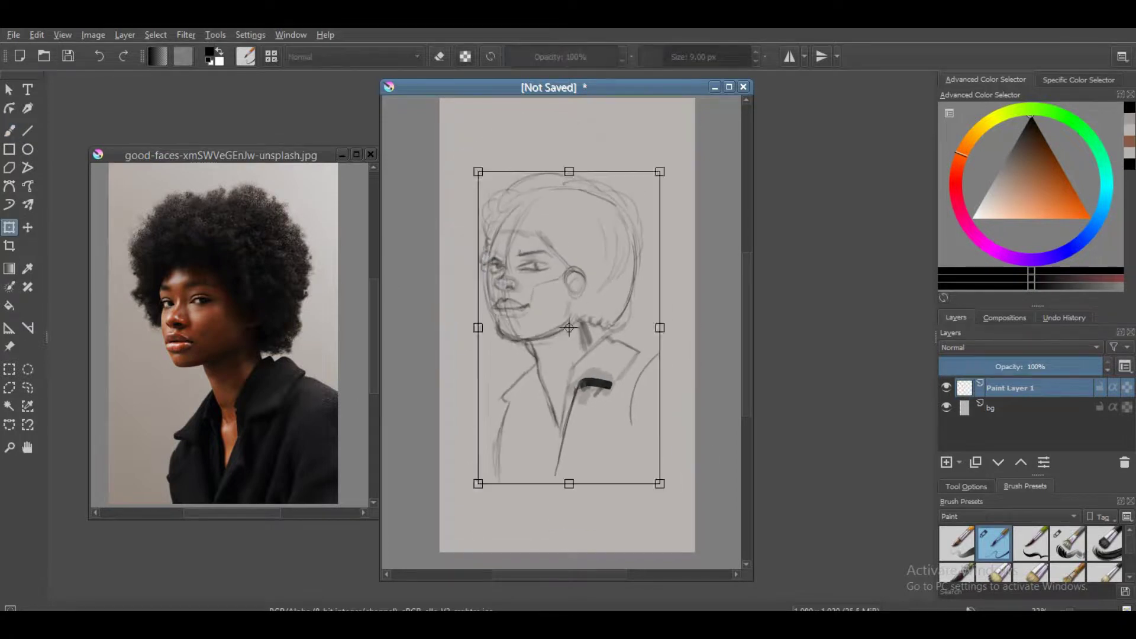
{"action": "key", "text": "Return"}
{"action": "key", "text": "b"}
{"action": "mouse_move", "coordinate": [639, 368]}
{"action": "left_mouse_down"}
{"action": "mouse_move", "coordinate": [619, 450]}
{"action": "mouse_move", "coordinate": [630, 481]}
{"action": "left_mouse_up"}
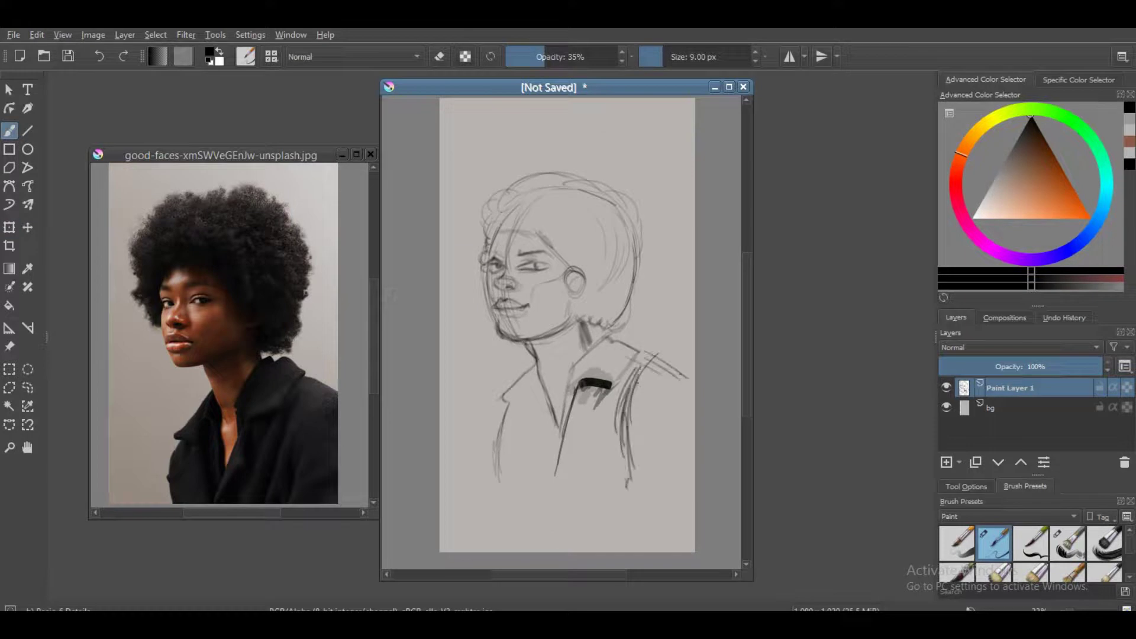
Restore the unmirrored orientation of both images, and strengthen the hair edges, shoulder line and outer coat contours
{"action": "key", "text": "m"}
{"action": "key", "text": "ctrl+Tab"}
{"action": "key", "text": "m"}
{"action": "key", "text": "ctrl+Tab"}
{"action": "left_click_drag", "start_coordinate": [481, 235], "coordinate": [536, 324]}
{"action": "left_click_drag", "start_coordinate": [476, 357], "coordinate": [429, 384]}
{"action": "key", "text": "e"}
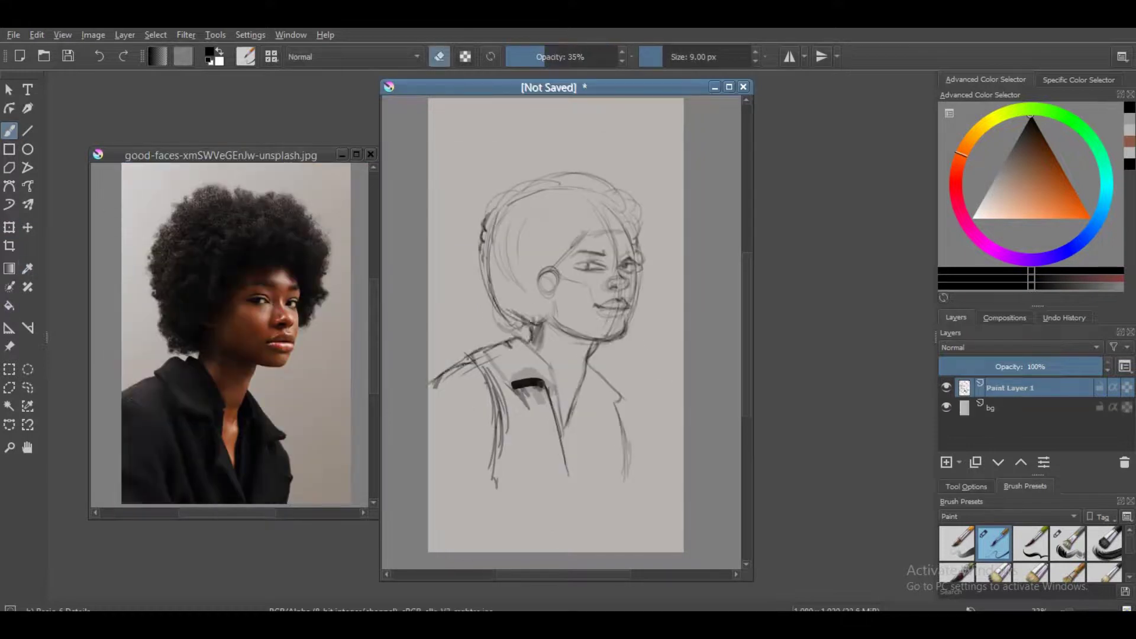
{"action": "key", "text": "e"}
{"action": "left_click_drag", "start_coordinate": [605, 394], "coordinate": [626, 481]}
{"action": "left_click_drag", "start_coordinate": [609, 172], "coordinate": [650, 245]}
Block in the main mass of the afro hair with near-black strokes, using a larger textured brush
{"action": "key", "text": "bracketright"}
{"action": "key", "text": "bracketright"}
{"action": "key", "text": "bracketright"}
{"action": "key", "text": "bracketright"}
{"action": "key", "text": "bracketright"}
{"action": "key", "text": "bracketright"}
{"action": "left_click_drag", "start_coordinate": [535, 185], "coordinate": [506, 237]}
{"action": "mouse_move", "coordinate": [491, 189]}
{"action": "left_mouse_down"}
{"action": "mouse_move", "coordinate": [501, 241]}
{"action": "mouse_move", "coordinate": [495, 189]}
{"action": "mouse_move", "coordinate": [503, 201]}
{"action": "mouse_move", "coordinate": [518, 193]}
{"action": "mouse_move", "coordinate": [501, 183]}
{"action": "mouse_move", "coordinate": [552, 173]}
{"action": "mouse_move", "coordinate": [547, 191]}
{"action": "mouse_move", "coordinate": [527, 191]}
{"action": "mouse_move", "coordinate": [507, 288]}
{"action": "mouse_move", "coordinate": [487, 265]}
{"action": "mouse_move", "coordinate": [572, 233]}
{"action": "mouse_move", "coordinate": [544, 262]}
{"action": "mouse_move", "coordinate": [606, 208]}
{"action": "mouse_move", "coordinate": [597, 177]}
{"action": "left_mouse_up"}
{"action": "key", "text": "slash"}
{"action": "key", "text": "bracketleft"}
{"action": "key", "text": "bracketright"}
{"action": "key", "text": "bracketright"}
{"action": "left_click_drag", "start_coordinate": [1031, 116], "coordinate": [1020, 136]}
{"action": "mouse_move", "coordinate": [588, 171]}
{"action": "left_mouse_down"}
{"action": "mouse_move", "coordinate": [630, 190]}
{"action": "mouse_move", "coordinate": [602, 175]}
{"action": "mouse_move", "coordinate": [536, 184]}
{"action": "mouse_move", "coordinate": [566, 169]}
{"action": "mouse_move", "coordinate": [607, 173]}
{"action": "mouse_move", "coordinate": [635, 207]}
{"action": "mouse_move", "coordinate": [585, 219]}
{"action": "mouse_move", "coordinate": [598, 189]}
{"action": "mouse_move", "coordinate": [581, 172]}
{"action": "mouse_move", "coordinate": [549, 177]}
{"action": "mouse_move", "coordinate": [626, 193]}
{"action": "mouse_move", "coordinate": [625, 226]}
{"action": "left_mouse_up"}
Sample the black from the hair, and extend the hair along the forehead side and down behind the ear
{"action": "left_click", "coordinate": [603, 213], "text": "ctrl"}
{"action": "key", "text": "bracketleft"}
{"action": "key", "text": "bracketleft"}
{"action": "key", "text": "bracketleft"}
{"action": "key", "text": "bracketleft"}
{"action": "key", "text": "bracketleft"}
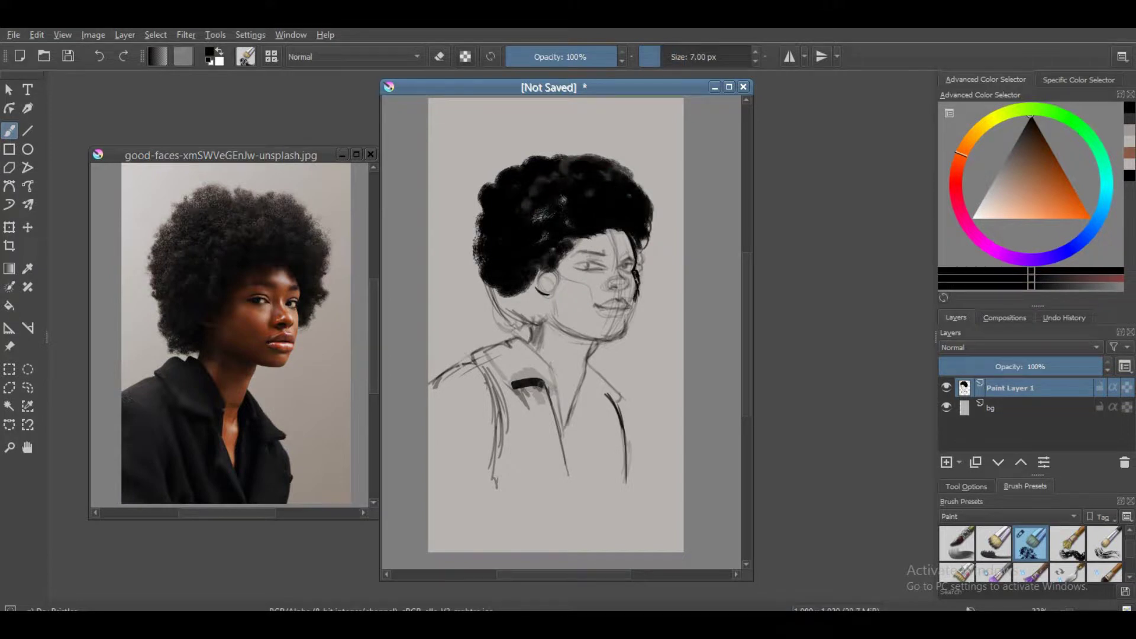
{"action": "key", "text": "bracketright"}
{"action": "key", "text": "bracketright"}
{"action": "key", "text": "bracketright"}
{"action": "key", "text": "bracketright"}
{"action": "key", "text": "bracketright"}
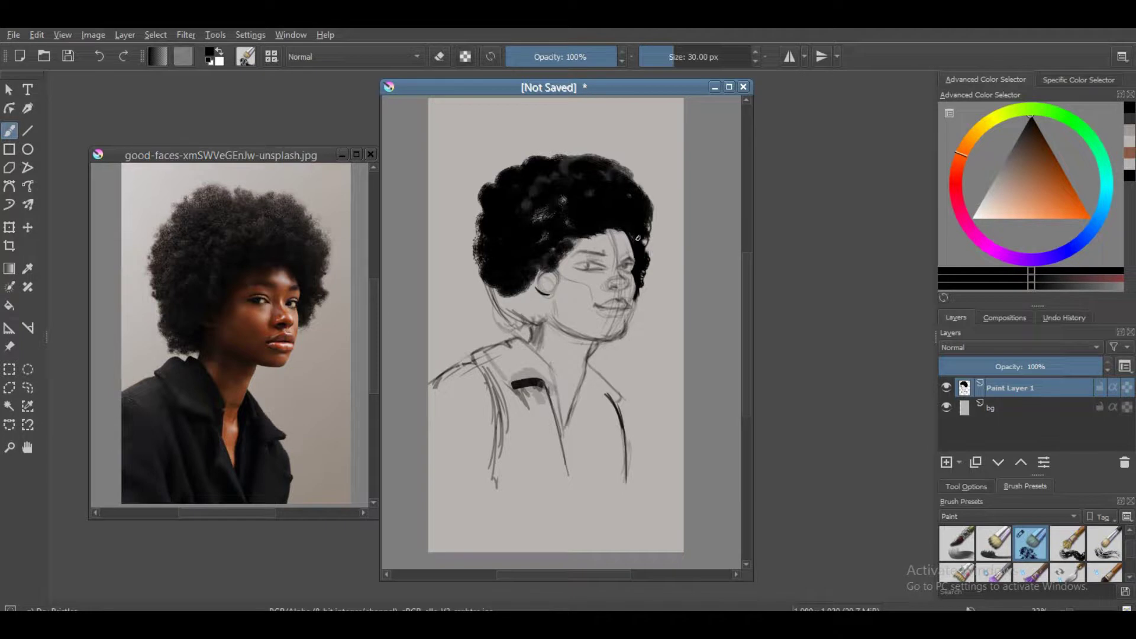
{"action": "key", "text": "bracketleft"}
{"action": "key", "text": "bracketleft"}
{"action": "key", "text": "bracketleft"}
{"action": "key", "text": "bracketleft"}
{"action": "key", "text": "bracketright"}
{"action": "key", "text": "bracketright"}
{"action": "mouse_move", "coordinate": [649, 230]}
{"action": "left_mouse_down"}
{"action": "mouse_move", "coordinate": [646, 184]}
{"action": "mouse_move", "coordinate": [624, 172]}
{"action": "left_mouse_up"}
{"action": "mouse_move", "coordinate": [545, 271]}
{"action": "left_mouse_down"}
{"action": "mouse_move", "coordinate": [537, 302]}
{"action": "mouse_move", "coordinate": [525, 311]}
{"action": "mouse_move", "coordinate": [476, 274]}
{"action": "mouse_move", "coordinate": [510, 313]}
{"action": "mouse_move", "coordinate": [492, 242]}
{"action": "mouse_move", "coordinate": [479, 247]}
{"action": "mouse_move", "coordinate": [482, 204]}
{"action": "left_mouse_up"}
Fill the lighter gaps inside the hair with solid black using a 59 px brush
{"action": "key", "text": "bracketright"}
{"action": "key", "text": "bracketright"}
{"action": "key", "text": "bracketright"}
{"action": "key", "text": "bracketright"}
{"action": "key", "text": "bracketright"}
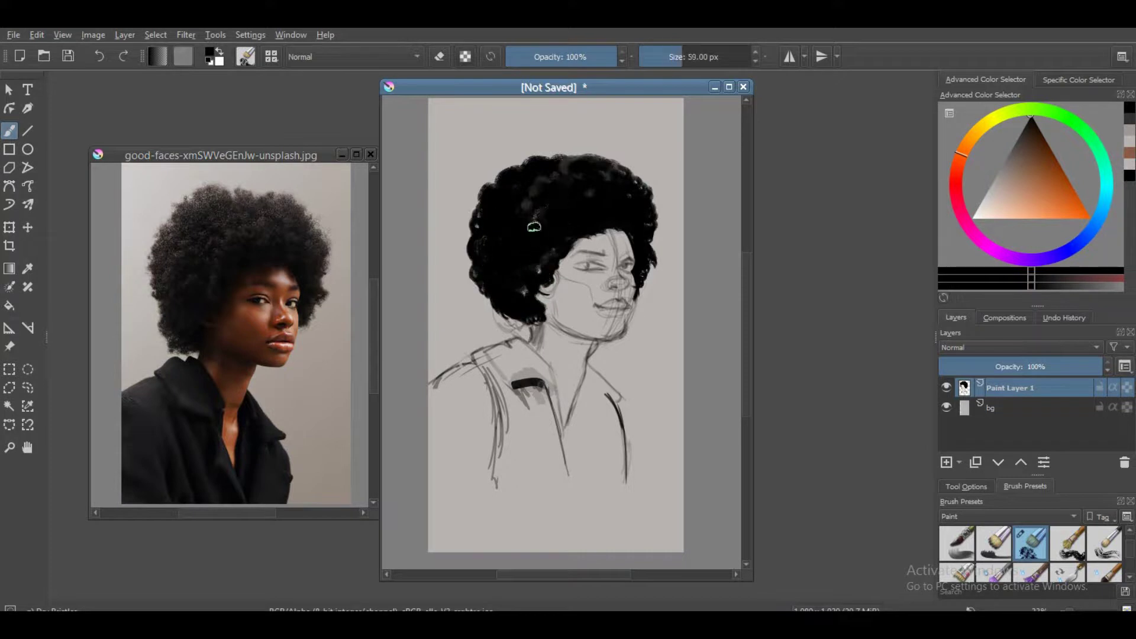
{"action": "mouse_move", "coordinate": [552, 230]}
{"action": "left_mouse_down"}
{"action": "mouse_move", "coordinate": [609, 184]}
{"action": "mouse_move", "coordinate": [633, 202]}
{"action": "left_mouse_up"}
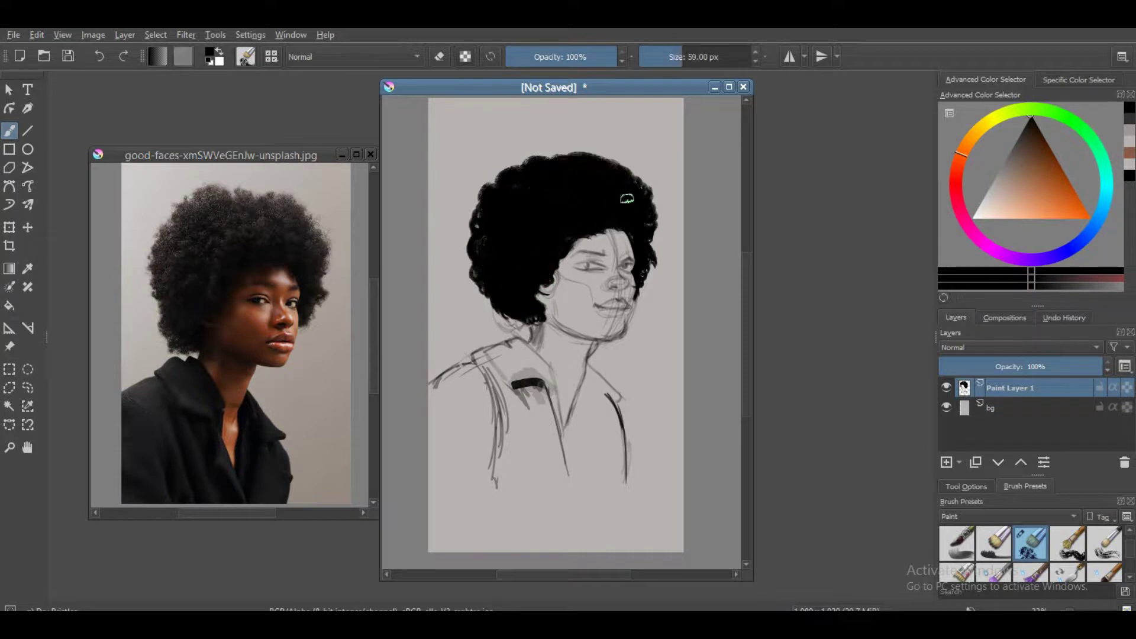
Enlarge the hair's top and front edges with rough, curly black strokes from a 135 px bristle brush
{"action": "key", "text": "bracketright"}
{"action": "key", "text": "bracketright"}
{"action": "key", "text": "bracketright"}
{"action": "key", "text": "bracketright"}
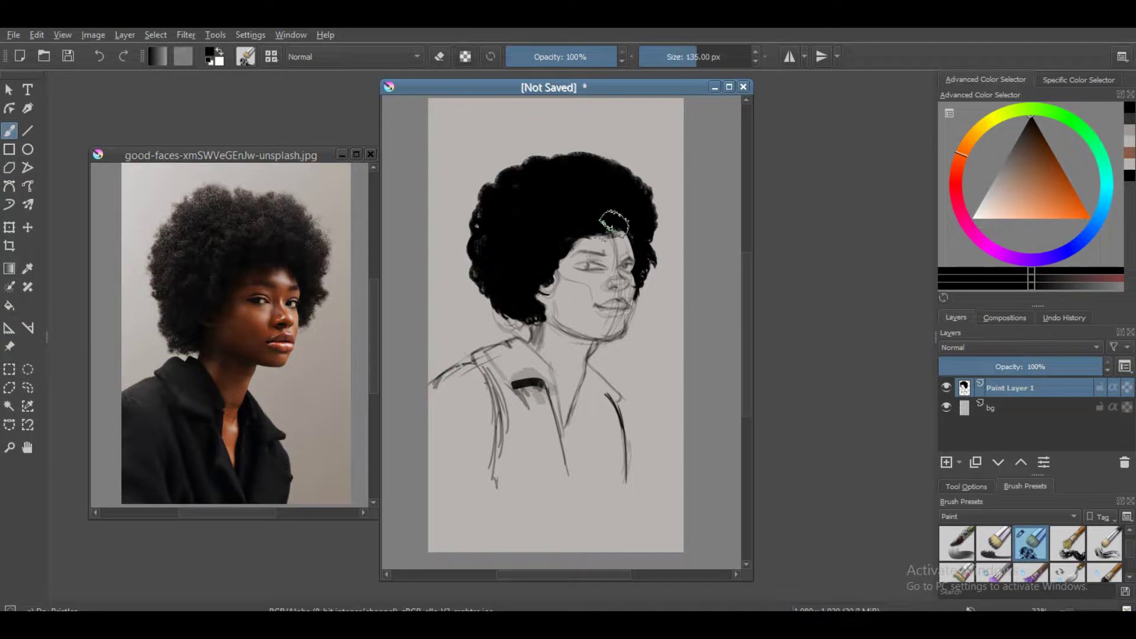
{"action": "mouse_move", "coordinate": [532, 170]}
{"action": "left_mouse_down"}
{"action": "mouse_move", "coordinate": [625, 176]}
{"action": "mouse_move", "coordinate": [634, 221]}
{"action": "left_mouse_up"}
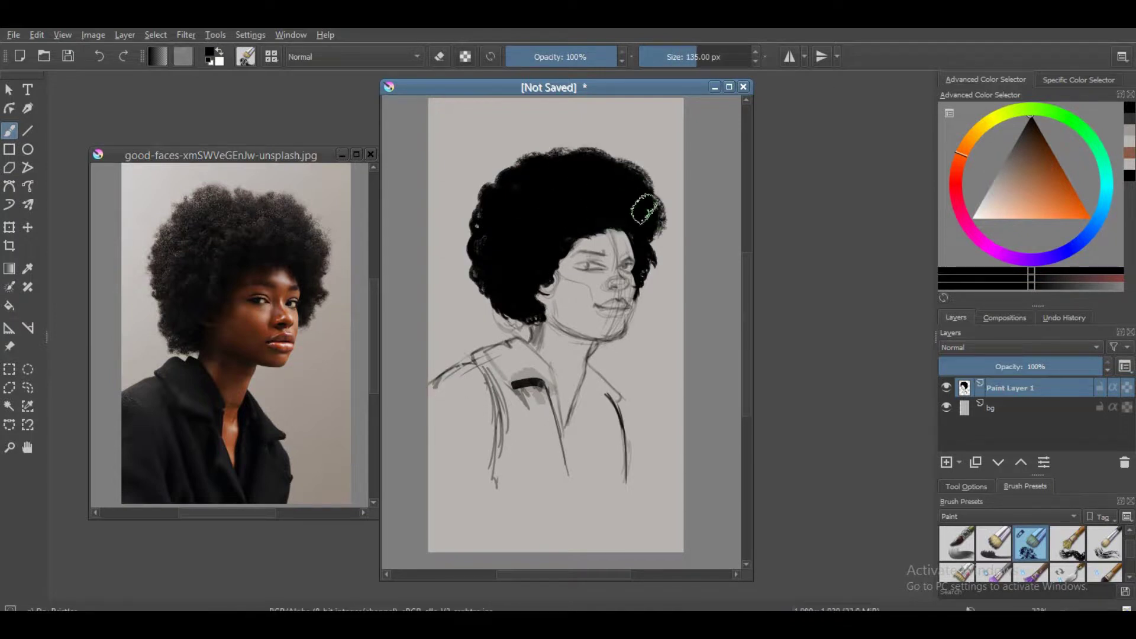
Reduce the brush to 16 px and outline the jaw from below the ear towards the chin
{"action": "key", "text": "bracketleft"}
{"action": "key", "text": "bracketleft"}
{"action": "key", "text": "bracketleft"}
{"action": "key", "text": "bracketleft"}
{"action": "key", "text": "bracketleft"}
{"action": "key", "text": "bracketleft"}
{"action": "key", "text": "bracketleft"}
{"action": "key", "text": "bracketleft"}
{"action": "key", "text": "bracketleft"}
{"action": "key", "text": "bracketleft"}
{"action": "key", "text": "bracketleft"}
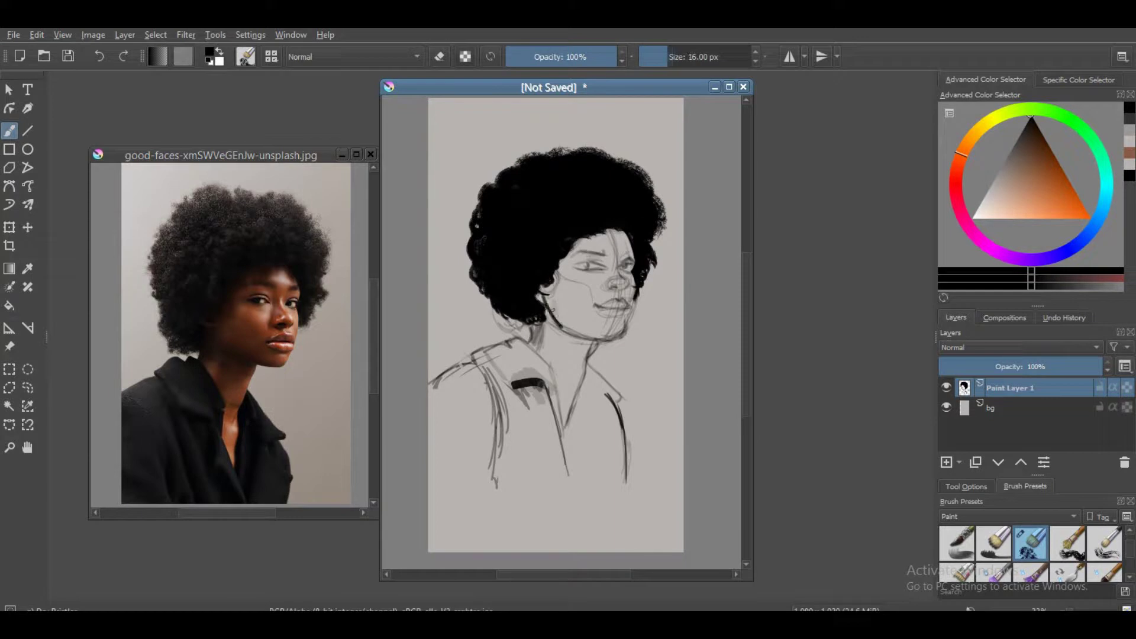
{"action": "mouse_move", "coordinate": [549, 306]}
{"action": "left_mouse_down"}
{"action": "mouse_move", "coordinate": [559, 327]}
{"action": "mouse_move", "coordinate": [597, 332]}
{"action": "left_mouse_up"}
Block in the neck and face with a flat brown skin tone using a larger bristle glaze brush
{"action": "key", "text": "bracketright"}
{"action": "key", "text": "bracketright"}
{"action": "key", "text": "bracketright"}
{"action": "key", "text": "bracketright"}
{"action": "key", "text": "bracketright"}
{"action": "key", "text": "bracketright"}
{"action": "key", "text": "slash"}
{"action": "key", "text": "i"}
{"action": "key", "text": "i"}
{"action": "key", "text": "i"}
{"action": "mouse_move", "coordinate": [563, 286]}
{"action": "left_mouse_down"}
{"action": "mouse_move", "coordinate": [550, 296]}
{"action": "mouse_move", "coordinate": [585, 279]}
{"action": "mouse_move", "coordinate": [615, 295]}
{"action": "mouse_move", "coordinate": [610, 331]}
{"action": "mouse_move", "coordinate": [532, 378]}
{"action": "mouse_move", "coordinate": [574, 331]}
{"action": "mouse_move", "coordinate": [562, 449]}
{"action": "left_mouse_up"}
{"action": "mouse_move", "coordinate": [598, 242]}
{"action": "left_mouse_down"}
{"action": "mouse_move", "coordinate": [565, 266]}
{"action": "mouse_move", "coordinate": [609, 249]}
{"action": "mouse_move", "coordinate": [621, 323]}
{"action": "left_mouse_up"}
Block in the coat and its collar with semi-transparent dark strokes, finishing the shoulder with a 59 px brush at 65% opacity
{"action": "key", "text": "d"}
{"action": "mouse_move", "coordinate": [479, 349]}
{"action": "left_mouse_down"}
{"action": "mouse_move", "coordinate": [526, 385]}
{"action": "mouse_move", "coordinate": [509, 426]}
{"action": "mouse_move", "coordinate": [443, 486]}
{"action": "mouse_move", "coordinate": [468, 390]}
{"action": "mouse_move", "coordinate": [539, 509]}
{"action": "mouse_move", "coordinate": [616, 426]}
{"action": "mouse_move", "coordinate": [593, 372]}
{"action": "mouse_move", "coordinate": [631, 401]}
{"action": "left_mouse_up"}
{"action": "key", "text": "]"}
{"action": "key", "text": "["}
{"action": "key", "text": "["}
{"action": "key", "text": "["}
{"action": "key", "text": "["}
{"action": "key", "text": "["}
{"action": "key", "text": "["}
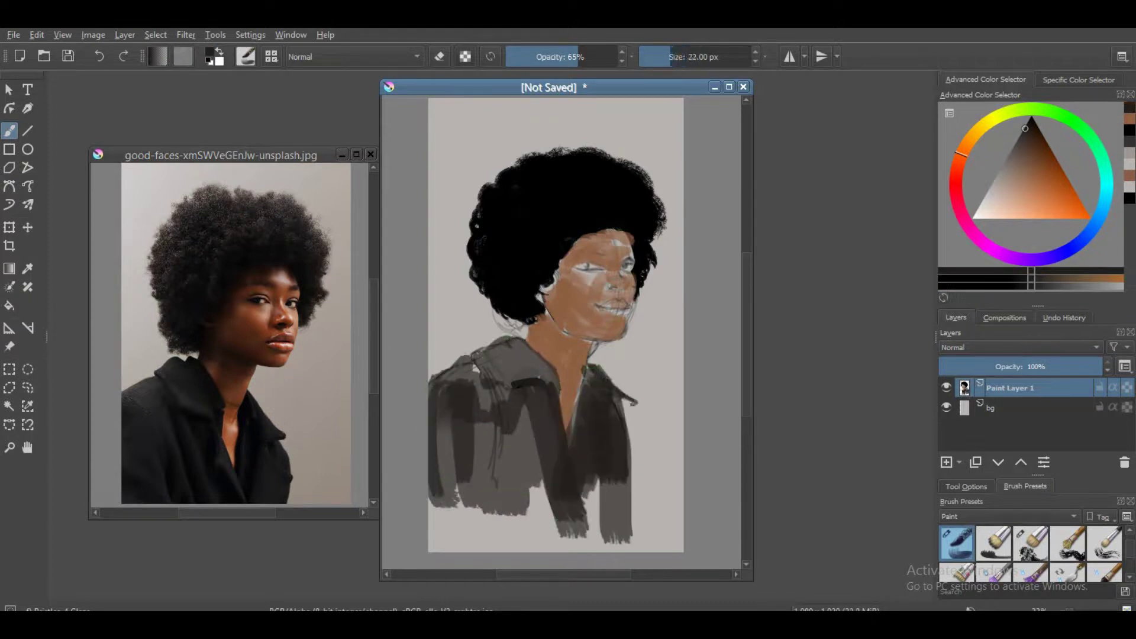
{"action": "key", "text": "]"}
{"action": "key", "text": "]"}
{"action": "key", "text": "]"}
{"action": "key", "text": "]"}
{"action": "mouse_move", "coordinate": [485, 355]}
{"action": "left_mouse_down"}
{"action": "mouse_move", "coordinate": [550, 391]}
{"action": "mouse_move", "coordinate": [544, 362]}
{"action": "left_mouse_up"}
Widen the painting's window, paint a dark shadow stroke on the near cheek, and soften it with a 60 px blender brush
{"action": "scroll", "coordinate": [481, 244], "scroll_direction": "up", "scroll_amount": 3}
{"action": "scroll", "coordinate": [231, 331], "scroll_direction": "up", "scroll_amount": 3}
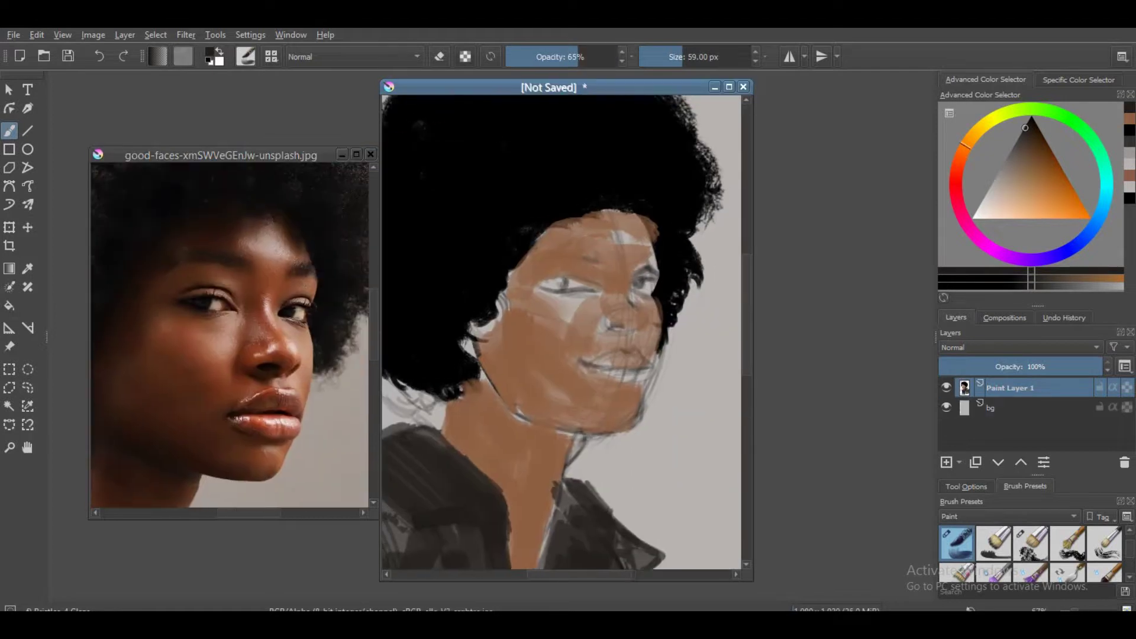
{"action": "left_click_drag", "start_coordinate": [753, 336], "coordinate": [827, 336]}
{"action": "left_click_drag", "start_coordinate": [500, 334], "coordinate": [526, 378]}
{"action": "key", "text": "period"}
{"action": "key", "text": "period"}
{"action": "key", "text": "period"}
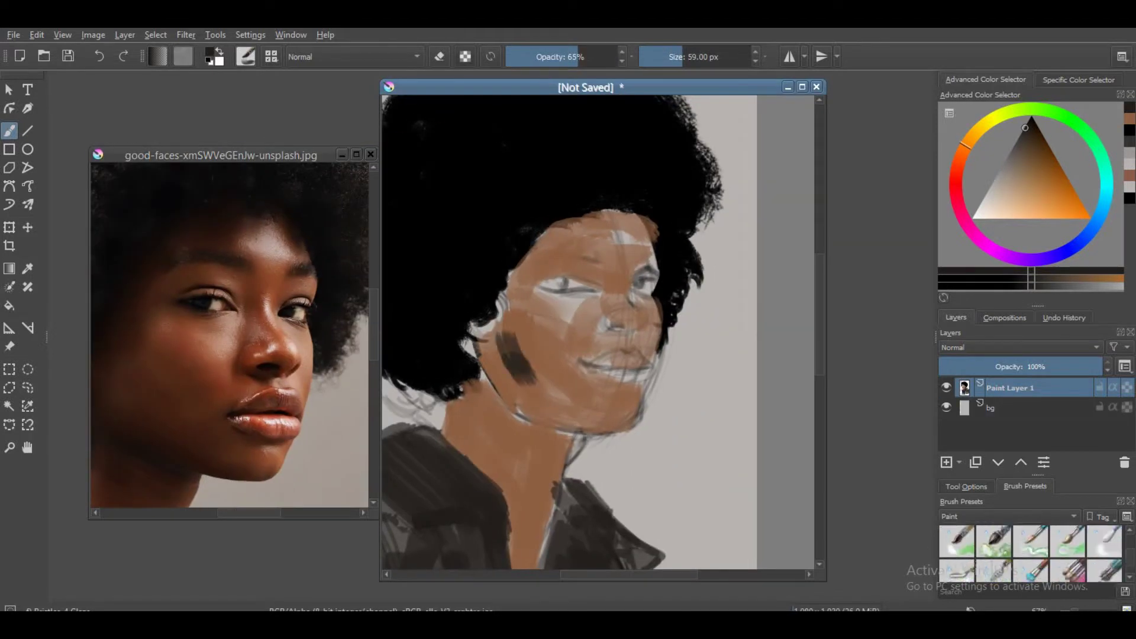
{"action": "key", "text": "ctrl+z"}
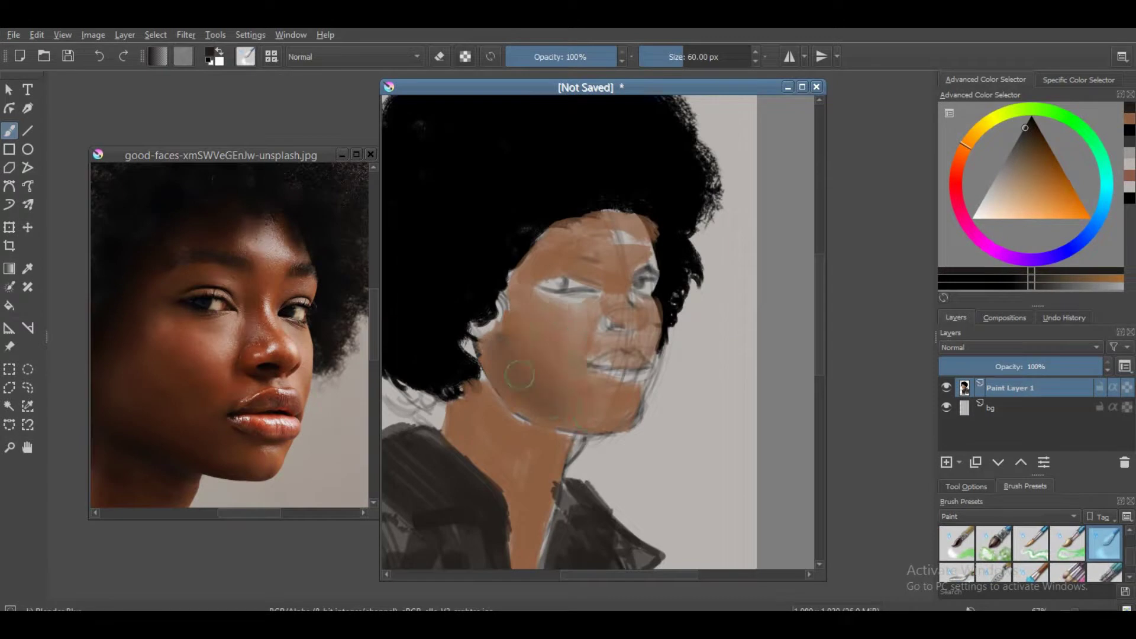
{"action": "key", "text": "ctrl+b"}
{"action": "mouse_move", "coordinate": [880, 219]}
{"action": "left_mouse_down"}
{"action": "mouse_move", "coordinate": [906, 219]}
{"action": "mouse_move", "coordinate": [870, 238]}
{"action": "left_mouse_up"}
{"action": "left_click_drag", "start_coordinate": [880, 256], "coordinate": [859, 256]}
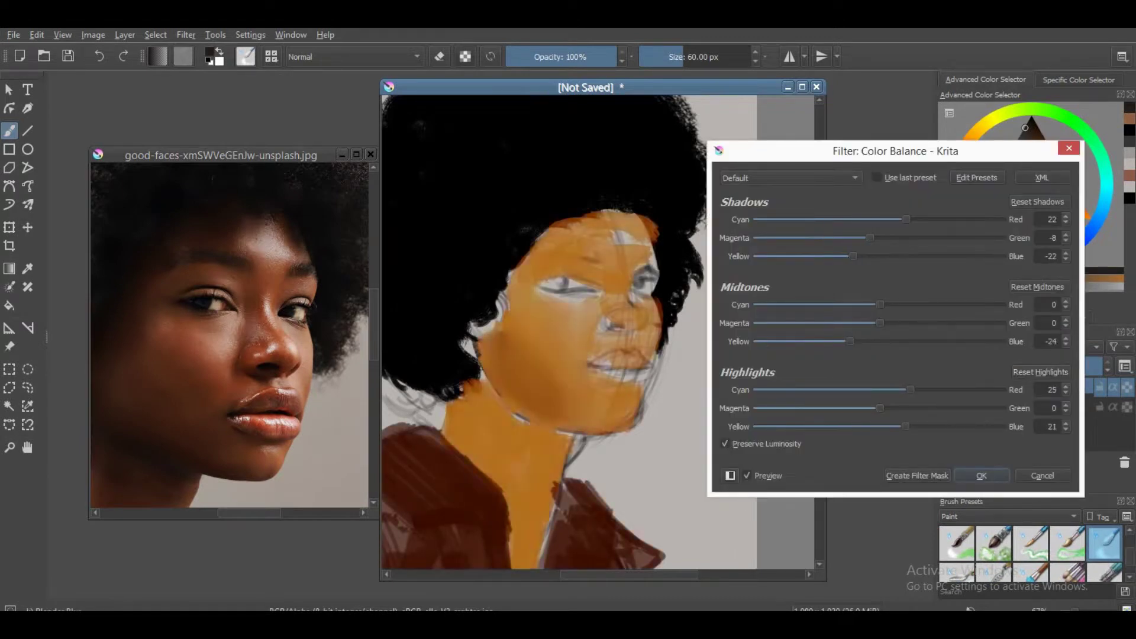
{"action": "key", "text": "Escape"}
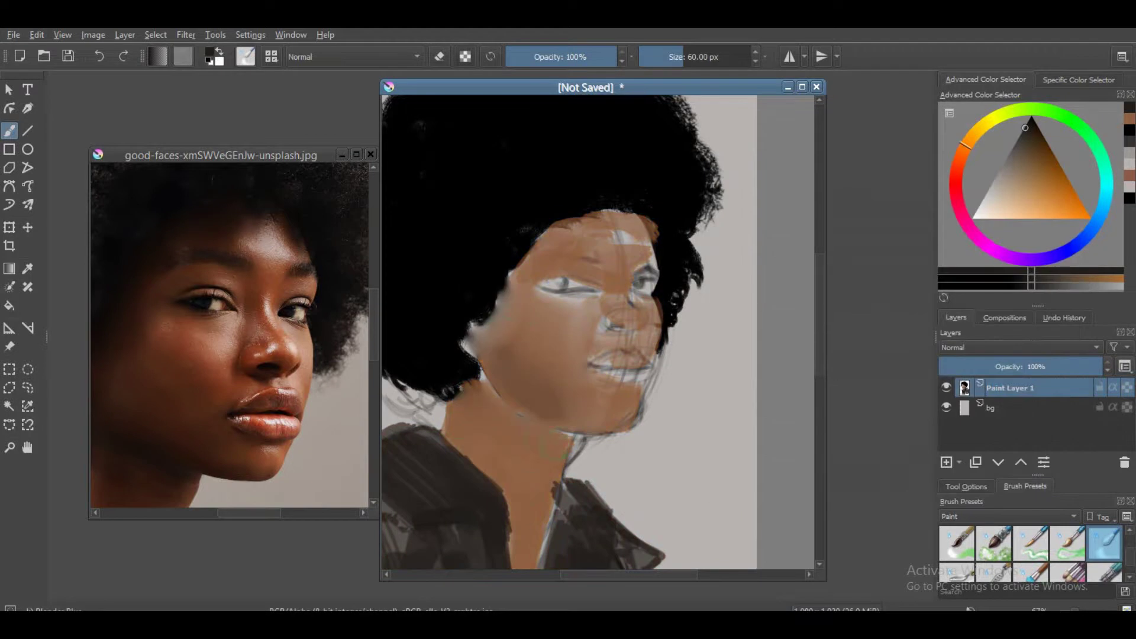
Shade the near eye socket and the forehead with semi-transparent dark brown strokes using the previous brush at 20% opacity
{"action": "key", "text": "slash"}
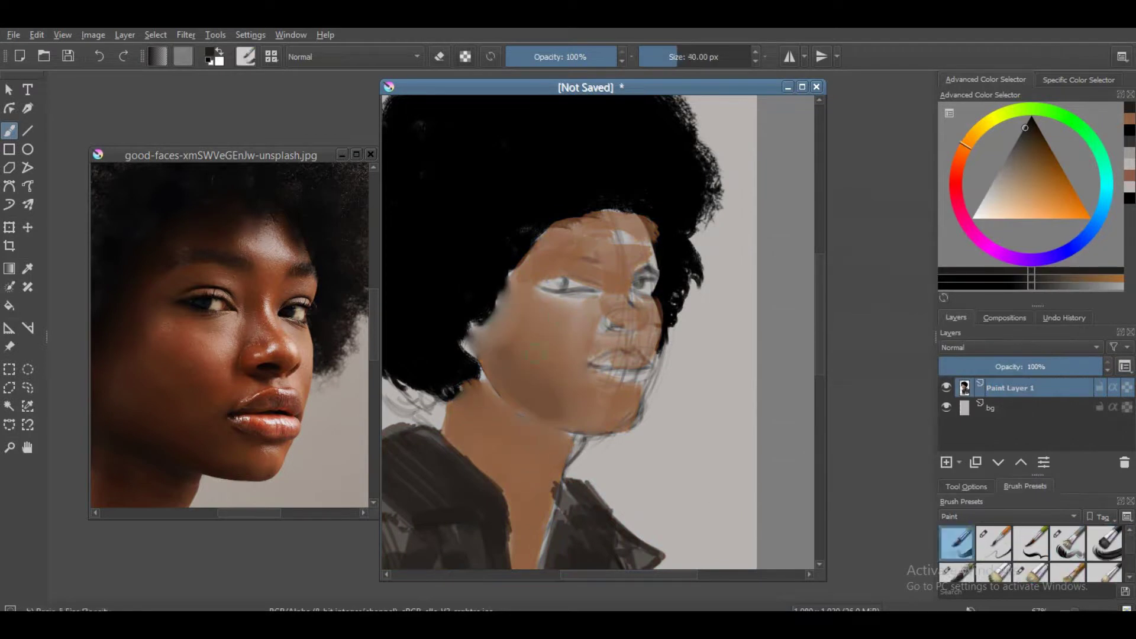
{"action": "key", "text": "o"}
{"action": "key", "text": "o"}
{"action": "key", "text": "o"}
{"action": "key", "text": "o"}
{"action": "key", "text": "o"}
{"action": "key", "text": "o"}
{"action": "key", "text": "o"}
{"action": "key", "text": "o"}
{"action": "left_click_drag", "start_coordinate": [526, 278], "coordinate": [609, 234]}
{"action": "left_click_drag", "start_coordinate": [559, 207], "coordinate": [612, 260]}
{"action": "mouse_move", "coordinate": [554, 231]}
{"action": "left_mouse_down"}
{"action": "mouse_move", "coordinate": [600, 296]}
{"action": "mouse_move", "coordinate": [568, 287]}
{"action": "mouse_move", "coordinate": [586, 290]}
{"action": "left_mouse_up"}
Pick a near-white colour and fill in the near eye with the brush reduced to 12 px
{"action": "left_click", "coordinate": [550, 276], "text": "ctrl"}
{"action": "key", "text": "bracketright"}
{"action": "key", "text": "bracketleft"}
{"action": "key", "text": "bracketleft"}
{"action": "key", "text": "bracketleft"}
{"action": "key", "text": "bracketleft"}
{"action": "key", "text": "bracketleft"}
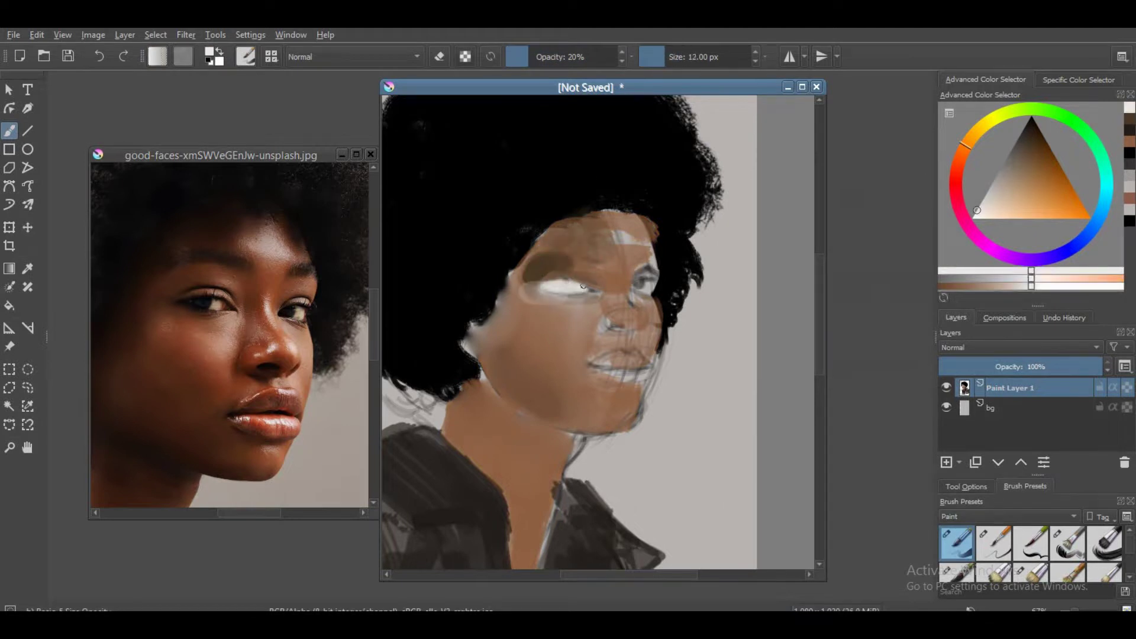
Outline the near eye and its iris in black with a 3 px detail brush
{"action": "scroll", "coordinate": [585, 290], "scroll_direction": "up", "scroll_amount": 5}
{"action": "key", "text": "bracketleft"}
{"action": "key", "text": "bracketleft"}
{"action": "key", "text": "bracketleft"}
{"action": "key", "text": "bracketleft"}
{"action": "key", "text": "bracketleft"}
{"action": "key", "text": "d"}
{"action": "left_click_drag", "start_coordinate": [515, 332], "coordinate": [594, 324]}
{"action": "key", "text": "ctrl+z"}
{"action": "mouse_move", "coordinate": [444, 304]}
{"action": "left_mouse_down"}
{"action": "mouse_move", "coordinate": [497, 280]}
{"action": "mouse_move", "coordinate": [550, 279]}
{"action": "mouse_move", "coordinate": [600, 320]}
{"action": "mouse_move", "coordinate": [494, 318]}
{"action": "mouse_move", "coordinate": [596, 323]}
{"action": "left_mouse_up"}
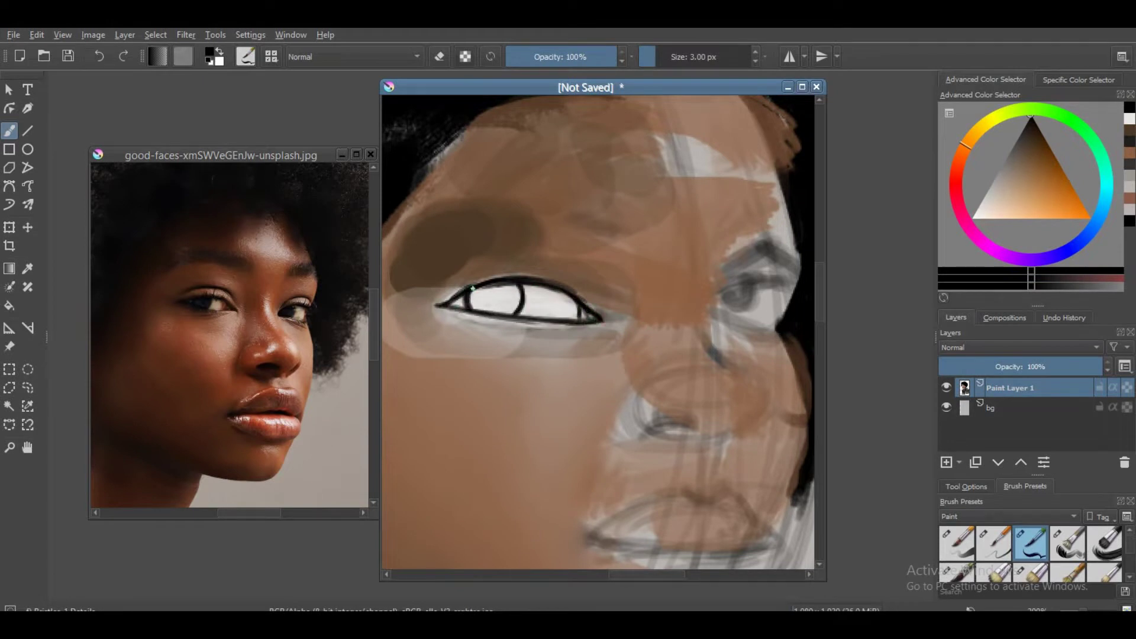
Enlarge the detail brush and darken the iris and upper lid of the near eye
{"action": "key", "text": "bracketright"}
{"action": "key", "text": "bracketright"}
{"action": "key", "text": "bracketright"}
{"action": "key", "text": "bracketright"}
{"action": "mouse_move", "coordinate": [491, 286]}
{"action": "left_mouse_down"}
{"action": "mouse_move", "coordinate": [509, 308]}
{"action": "mouse_move", "coordinate": [507, 297]}
{"action": "mouse_move", "coordinate": [577, 268]}
{"action": "mouse_move", "coordinate": [594, 295]}
{"action": "left_mouse_up"}
Pick a dark tone and draw fine lid and crease lines around the near eye with a smaller brush
{"action": "left_click", "coordinate": [501, 310], "text": "ctrl"}
{"action": "key", "text": "bracketleft"}
{"action": "key", "text": "bracketleft"}
{"action": "key", "text": "bracketleft"}
{"action": "key", "text": "bracketleft"}
{"action": "key", "text": "bracketleft"}
{"action": "mouse_move", "coordinate": [438, 314]}
{"action": "left_mouse_down"}
{"action": "mouse_move", "coordinate": [548, 332]}
{"action": "mouse_move", "coordinate": [577, 323]}
{"action": "mouse_move", "coordinate": [543, 342]}
{"action": "left_mouse_up"}
{"action": "left_click_drag", "start_coordinate": [551, 347], "coordinate": [509, 353]}
{"action": "mouse_move", "coordinate": [571, 299]}
{"action": "left_mouse_down"}
{"action": "mouse_move", "coordinate": [441, 293]}
{"action": "mouse_move", "coordinate": [509, 299]}
{"action": "mouse_move", "coordinate": [491, 313]}
{"action": "mouse_move", "coordinate": [565, 278]}
{"action": "left_mouse_up"}
Add a white touch to the near eye and draw its upper lid crease in black with a 1 px brush
{"action": "key", "text": "x"}
{"action": "left_click", "coordinate": [523, 303]}
{"action": "key", "text": "x"}
{"action": "key", "text": "bracketright"}
{"action": "key", "text": "bracketright"}
{"action": "left_click", "coordinate": [491, 295], "text": "ctrl"}
{"action": "key", "text": "bracketleft"}
{"action": "key", "text": "bracketleft"}
{"action": "key", "text": "bracketleft"}
{"action": "left_click_drag", "start_coordinate": [435, 292], "coordinate": [482, 266]}
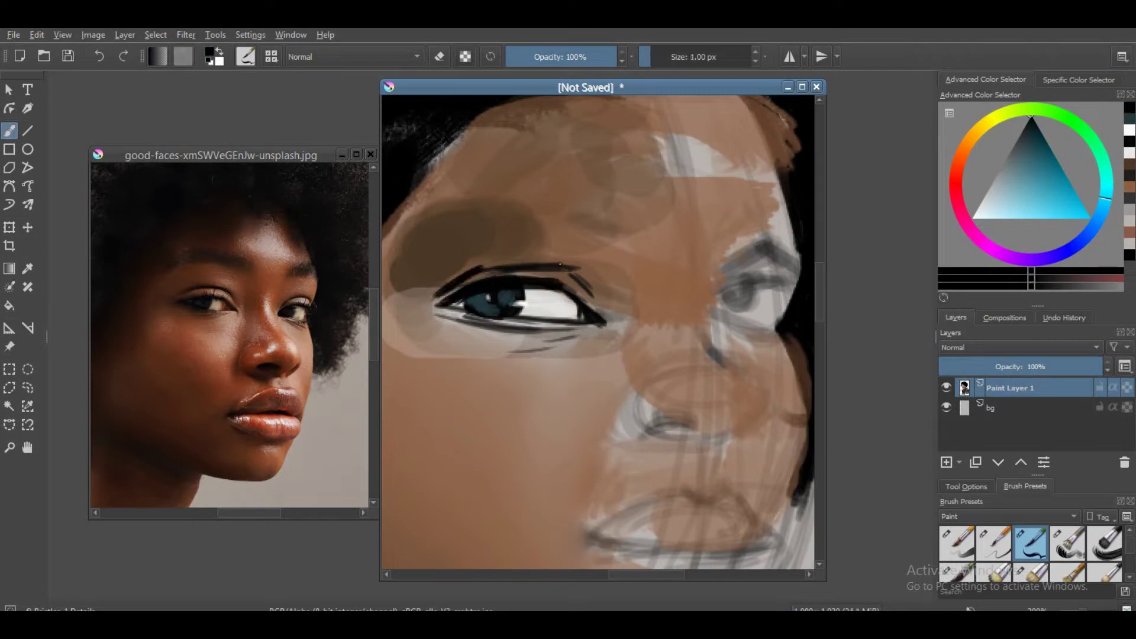
Paint both eyebrows with thick black strokes
{"action": "key", "text": "bracketright"}
{"action": "key", "text": "bracketright"}
{"action": "mouse_move", "coordinate": [470, 211]}
{"action": "left_mouse_down"}
{"action": "mouse_move", "coordinate": [592, 227]}
{"action": "mouse_move", "coordinate": [476, 213]}
{"action": "mouse_move", "coordinate": [430, 231]}
{"action": "left_mouse_up"}
{"action": "key", "text": "bracketleft"}
{"action": "key", "text": "bracketleft"}
{"action": "key", "text": "bracketleft"}
{"action": "key", "text": "bracketright"}
{"action": "key", "text": "bracketright"}
{"action": "mouse_move", "coordinate": [787, 223]}
{"action": "left_mouse_down"}
{"action": "mouse_move", "coordinate": [735, 243]}
{"action": "mouse_move", "coordinate": [787, 228]}
{"action": "left_mouse_up"}
Draw the far eye's lids and iris in dark lines, undoing the last stroke
{"action": "key", "text": "bracketleft"}
{"action": "mouse_move", "coordinate": [763, 281]}
{"action": "left_mouse_down"}
{"action": "mouse_move", "coordinate": [722, 304]}
{"action": "mouse_move", "coordinate": [796, 285]}
{"action": "left_mouse_up"}
{"action": "key", "text": "bracketleft"}
{"action": "left_click_drag", "start_coordinate": [725, 302], "coordinate": [777, 330]}
{"action": "key", "text": "bracketright"}
{"action": "mouse_move", "coordinate": [734, 293]}
{"action": "left_mouse_down"}
{"action": "mouse_move", "coordinate": [757, 320]}
{"action": "mouse_move", "coordinate": [769, 300]}
{"action": "mouse_move", "coordinate": [780, 309]}
{"action": "left_mouse_up"}
{"action": "key", "text": "ctrl+z"}
Pick white from the eye and add highlights along the nose bridge and on the nose tip
{"action": "left_click", "coordinate": [524, 333], "text": "ctrl"}
{"action": "left_click", "coordinate": [769, 303], "text": "ctrl"}
{"action": "left_click_drag", "start_coordinate": [671, 302], "coordinate": [719, 368]}
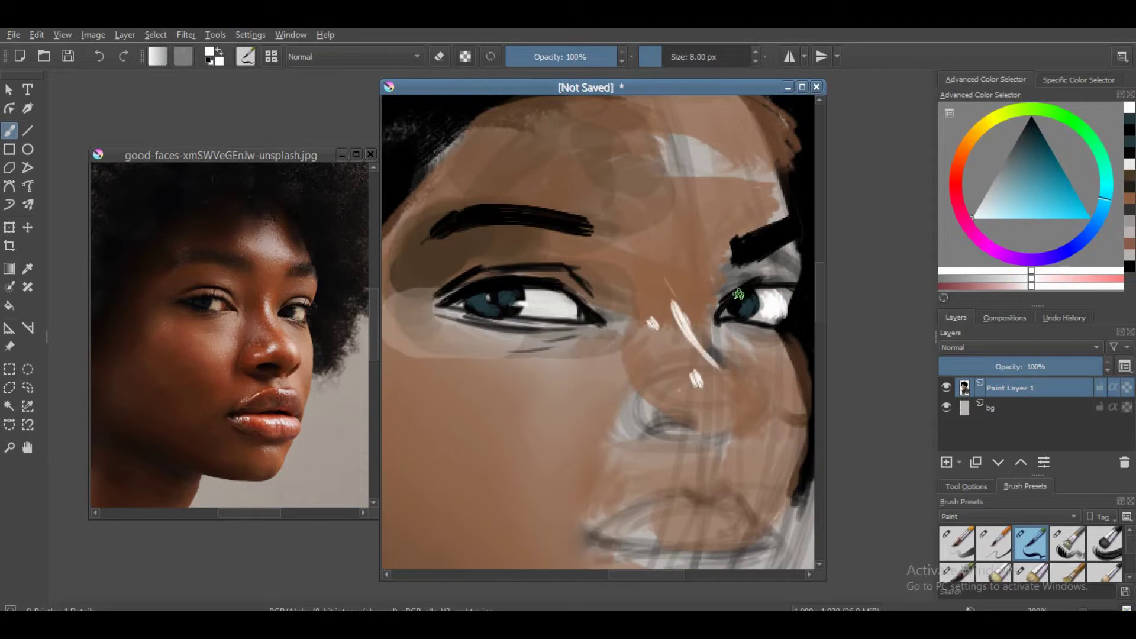
Pick the dark teal iris colour and draw the far contour of the nose bridge with a 2 px brush
{"action": "left_click", "coordinate": [725, 303], "text": "ctrl"}
{"action": "key", "text": "bracketleft"}
{"action": "key", "text": "bracketleft"}
{"action": "key", "text": "bracketleft"}
{"action": "key", "text": "bracketleft"}
{"action": "mouse_move", "coordinate": [698, 305]}
{"action": "left_mouse_down"}
{"action": "mouse_move", "coordinate": [709, 345]}
{"action": "mouse_move", "coordinate": [764, 394]}
{"action": "left_mouse_up"}
{"action": "left_click", "coordinate": [732, 306]}
Pick a near-black colour and reinforce the lines around the far eye
{"action": "key", "text": "p"}
{"action": "left_click", "coordinate": [735, 285]}
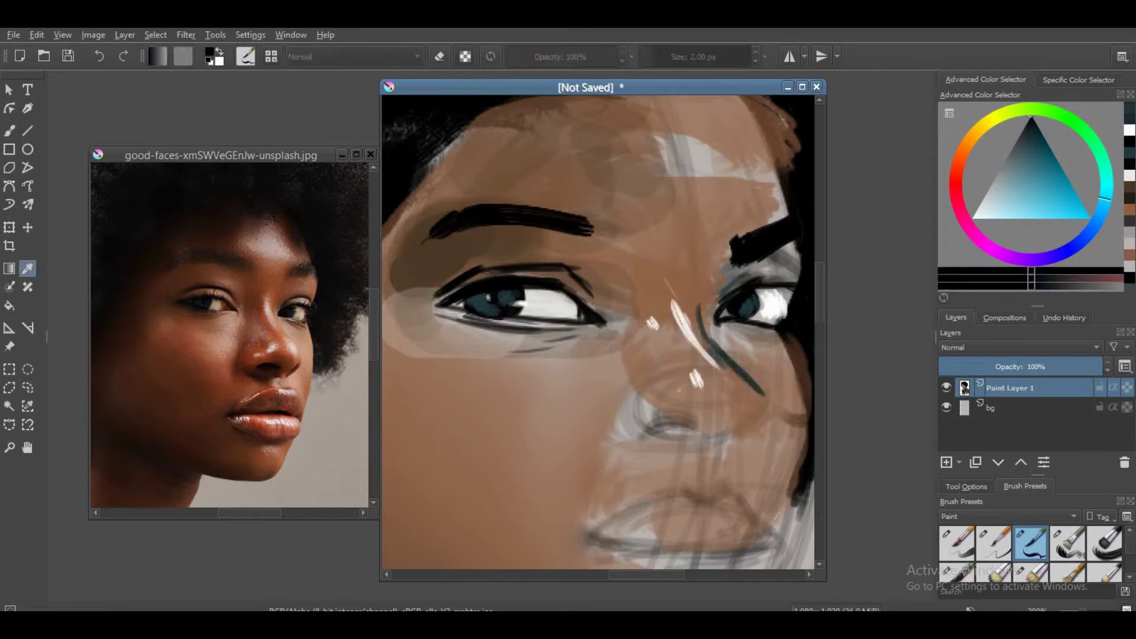
{"action": "key", "text": "b"}
{"action": "mouse_move", "coordinate": [713, 308]}
{"action": "left_mouse_down"}
{"action": "mouse_move", "coordinate": [745, 277]}
{"action": "mouse_move", "coordinate": [799, 261]}
{"action": "left_mouse_up"}
{"action": "left_click_drag", "start_coordinate": [781, 320], "coordinate": [793, 307]}
{"action": "left_click_drag", "start_coordinate": [729, 333], "coordinate": [757, 342]}
Outline the nostrils and the underside of the nose with a 3 px brush, redoing the first stroke
{"action": "left_click_drag", "start_coordinate": [642, 391], "coordinate": [628, 443]}
{"action": "key", "text": "ctrl+z"}
{"action": "key", "text": "bracketright"}
{"action": "mouse_move", "coordinate": [642, 384]}
{"action": "left_mouse_down"}
{"action": "mouse_move", "coordinate": [629, 423]}
{"action": "mouse_move", "coordinate": [680, 441]}
{"action": "mouse_move", "coordinate": [712, 424]}
{"action": "left_mouse_up"}
{"action": "key", "text": "bracketright"}
{"action": "left_click_drag", "start_coordinate": [665, 430], "coordinate": [741, 434]}
{"action": "left_click_drag", "start_coordinate": [761, 378], "coordinate": [746, 440]}
Outline the upper lip, the line between the lips and the lower lip in black
{"action": "mouse_move", "coordinate": [695, 473]}
{"action": "left_mouse_down"}
{"action": "mouse_move", "coordinate": [739, 502]}
{"action": "mouse_move", "coordinate": [757, 497]}
{"action": "left_mouse_up"}
{"action": "mouse_move", "coordinate": [728, 491]}
{"action": "left_mouse_down"}
{"action": "mouse_move", "coordinate": [650, 349]}
{"action": "mouse_move", "coordinate": [704, 393]}
{"action": "left_mouse_up"}
{"action": "mouse_move", "coordinate": [610, 346]}
{"action": "left_mouse_down"}
{"action": "mouse_move", "coordinate": [502, 405]}
{"action": "mouse_move", "coordinate": [679, 404]}
{"action": "left_mouse_up"}
{"action": "mouse_move", "coordinate": [547, 438]}
{"action": "left_mouse_down"}
{"action": "mouse_move", "coordinate": [656, 463]}
{"action": "mouse_move", "coordinate": [690, 441]}
{"action": "left_mouse_up"}
{"action": "left_click_drag", "start_coordinate": [562, 457], "coordinate": [657, 465]}
Draw the far contour of the face from the hairline down towards the chin
{"action": "left_click_drag", "start_coordinate": [730, 295], "coordinate": [710, 390]}
{"action": "left_click_drag", "start_coordinate": [727, 343], "coordinate": [704, 417]}
{"action": "left_click_drag", "start_coordinate": [692, 441], "coordinate": [644, 558]}
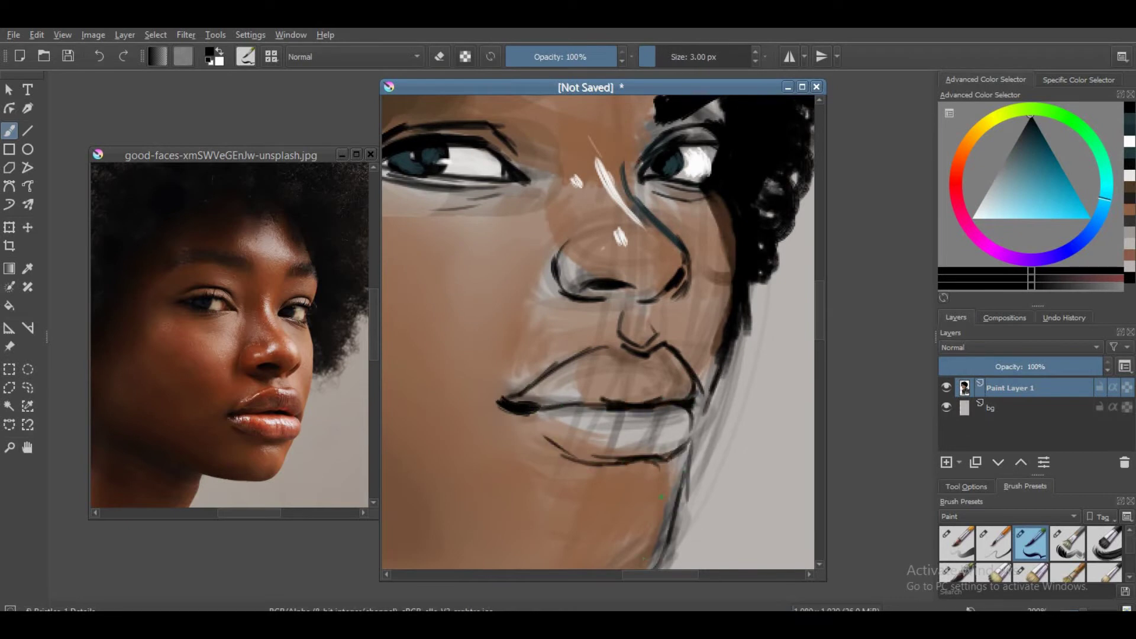
Zoom out to the whole face and mirror the view of both the painting and the reference photo
{"action": "key", "text": "minus"}
{"action": "key", "text": "minus"}
{"action": "key", "text": "minus"}
{"action": "key", "text": "1"}
{"action": "key", "text": "m"}
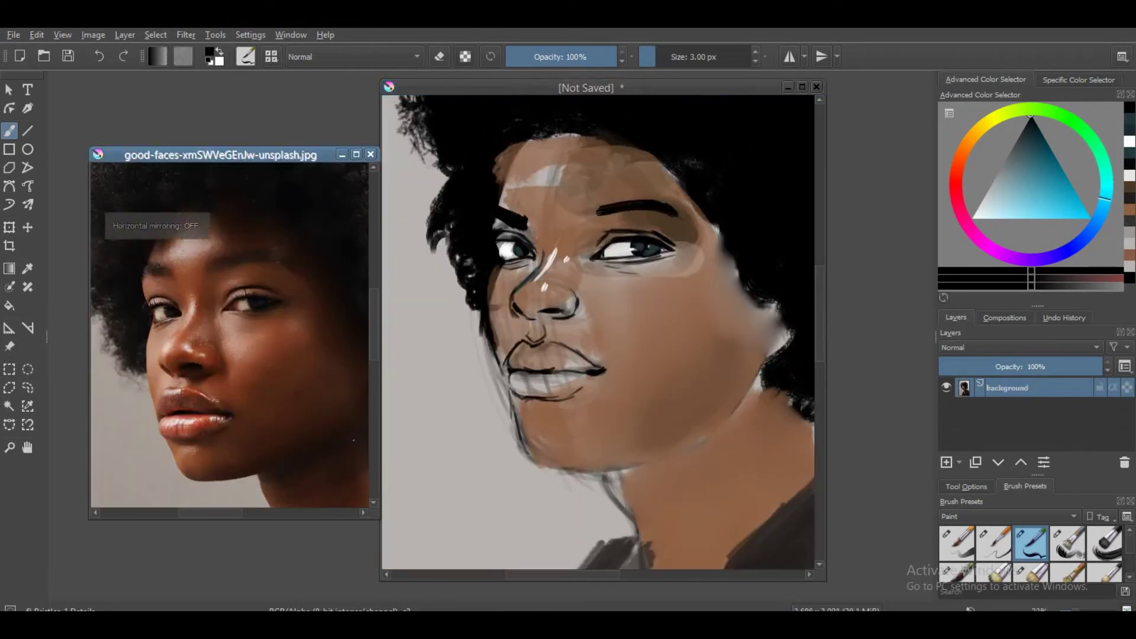
Outline the chin, jaw and front of the neck, and cover stray sketch lines with background grey using a 24 px brush
{"action": "left_click_drag", "start_coordinate": [529, 435], "coordinate": [603, 476]}
{"action": "mouse_move", "coordinate": [538, 464]}
{"action": "left_mouse_down"}
{"action": "mouse_move", "coordinate": [663, 462]}
{"action": "mouse_move", "coordinate": [642, 553]}
{"action": "left_mouse_up"}
{"action": "left_click_drag", "start_coordinate": [604, 468], "coordinate": [643, 556]}
{"action": "key", "text": "p"}
{"action": "key", "text": "b"}
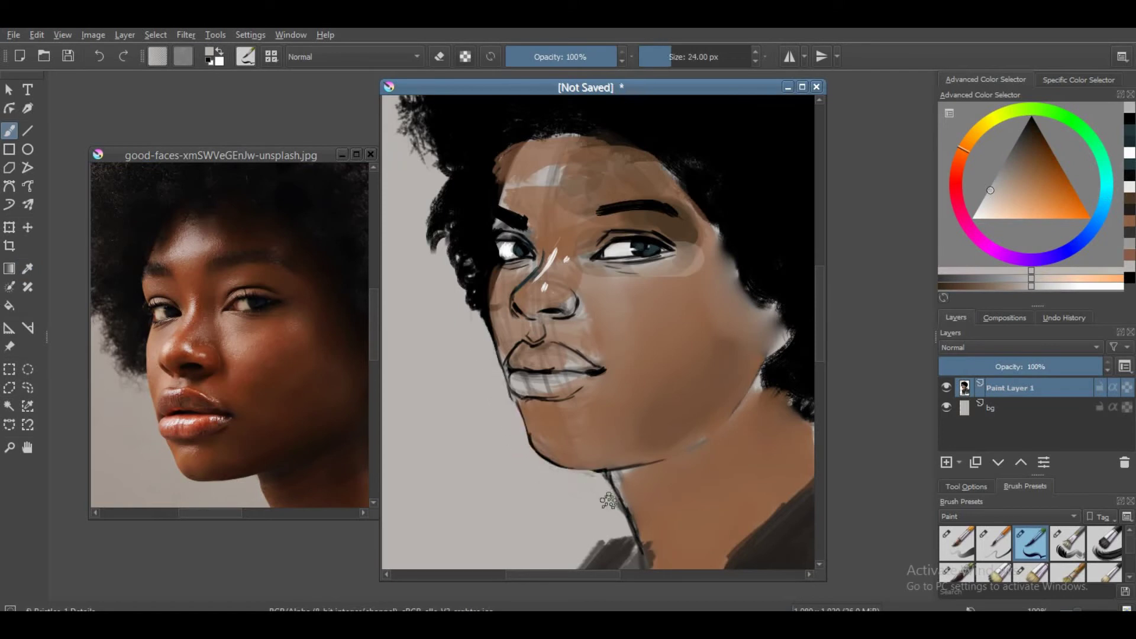
Pick near-black from the hair and redraw the far cheek contour with a 5 px brush
{"action": "left_click", "coordinate": [522, 261], "text": "ctrl"}
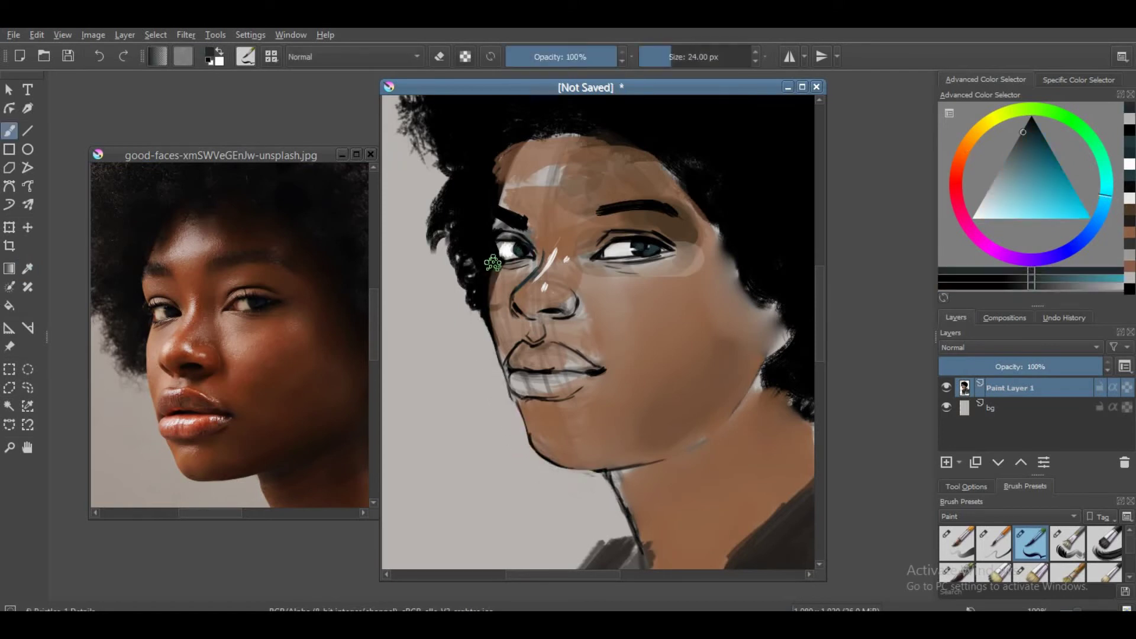
{"action": "left_click", "coordinate": [486, 278], "text": "ctrl"}
{"action": "key", "text": "bracketleft"}
{"action": "key", "text": "bracketleft"}
{"action": "key", "text": "bracketleft"}
{"action": "key", "text": "bracketleft"}
{"action": "key", "text": "bracketleft"}
{"action": "key", "text": "bracketleft"}
{"action": "left_click_drag", "start_coordinate": [491, 269], "coordinate": [497, 357]}
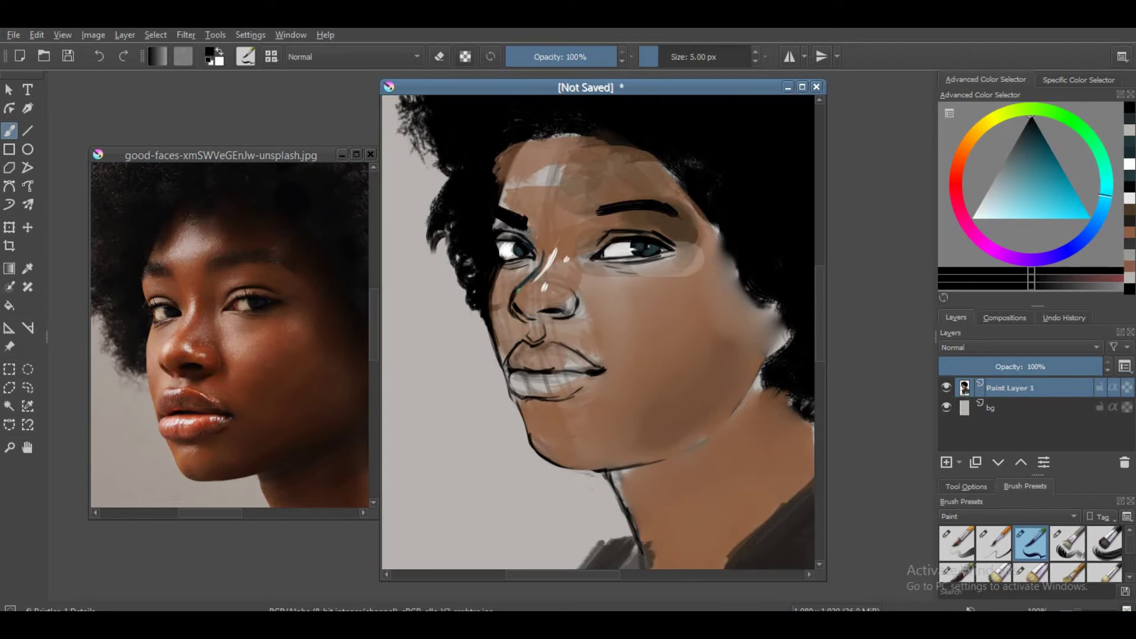
Glaze the nose and face with a dark reddish brown at 31% opacity, enlarging the glaze brush to 55 px
{"action": "left_click", "coordinate": [576, 288], "text": "ctrl"}
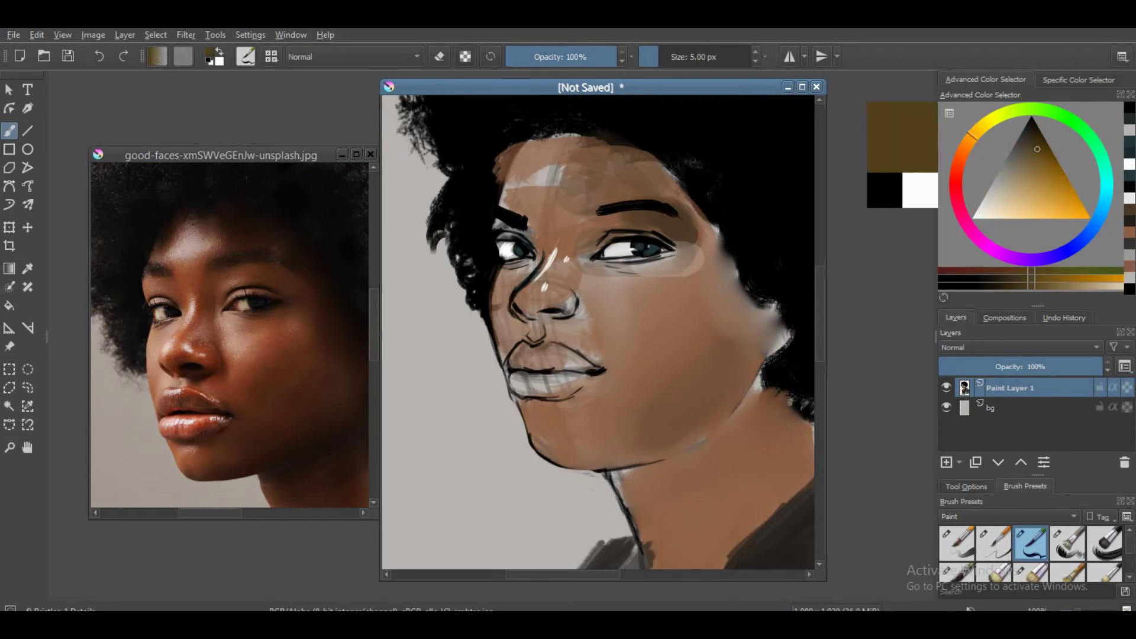
{"action": "key", "text": "slash"}
{"action": "mouse_move", "coordinate": [553, 302]}
{"action": "left_mouse_down"}
{"action": "mouse_move", "coordinate": [545, 286]}
{"action": "mouse_move", "coordinate": [575, 253]}
{"action": "left_mouse_up"}
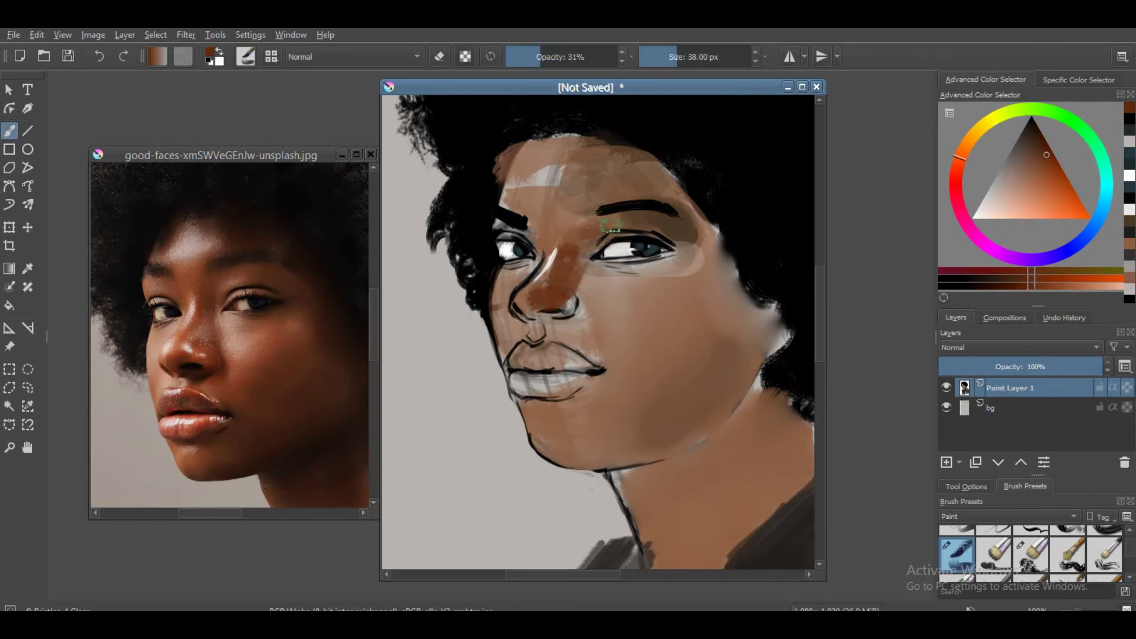
{"action": "mouse_move", "coordinate": [578, 176]}
{"action": "left_mouse_down"}
{"action": "mouse_move", "coordinate": [550, 180]}
{"action": "mouse_move", "coordinate": [620, 342]}
{"action": "mouse_move", "coordinate": [612, 416]}
{"action": "mouse_move", "coordinate": [671, 428]}
{"action": "mouse_move", "coordinate": [691, 418]}
{"action": "mouse_move", "coordinate": [693, 478]}
{"action": "mouse_move", "coordinate": [741, 464]}
{"action": "mouse_move", "coordinate": [707, 354]}
{"action": "mouse_move", "coordinate": [607, 327]}
{"action": "mouse_move", "coordinate": [533, 359]}
{"action": "mouse_move", "coordinate": [567, 385]}
{"action": "left_mouse_up"}
{"action": "key", "text": "bracketright"}
{"action": "key", "text": "bracketright"}
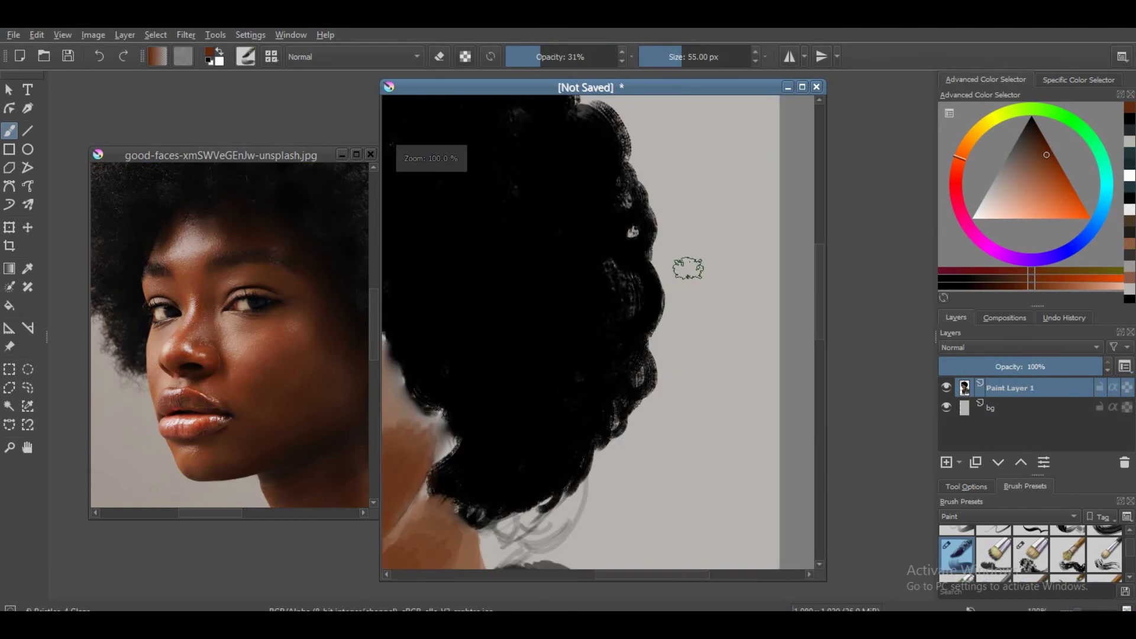